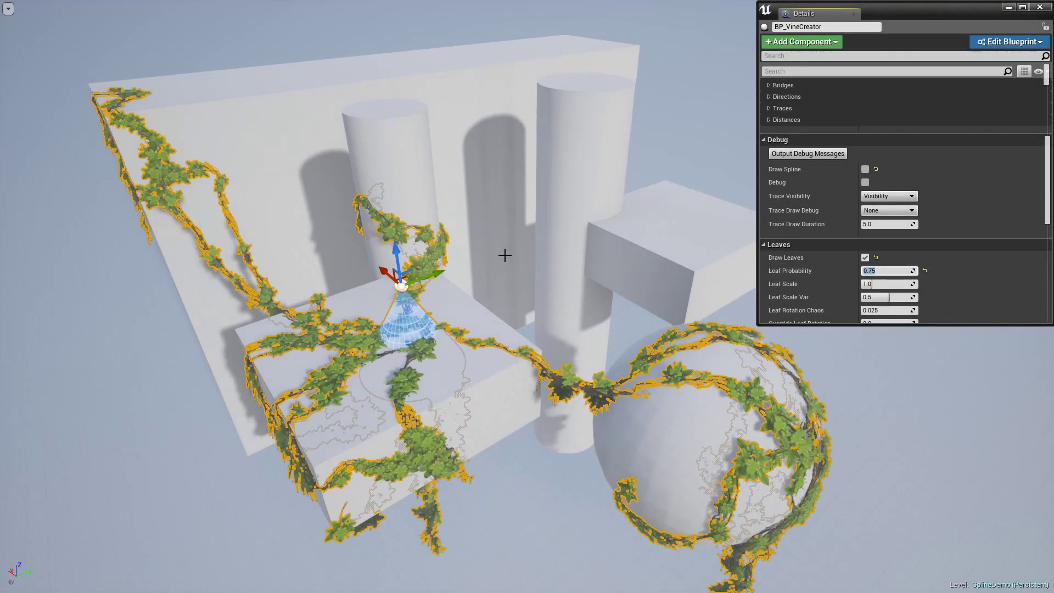
Turn off Draw Spline and give BP_VineCreator2 8 branches and 16 split branches
{"action": "left_click_drag", "start_coordinate": [504, 254], "coordinate": [481, 327], "text": "alt"}
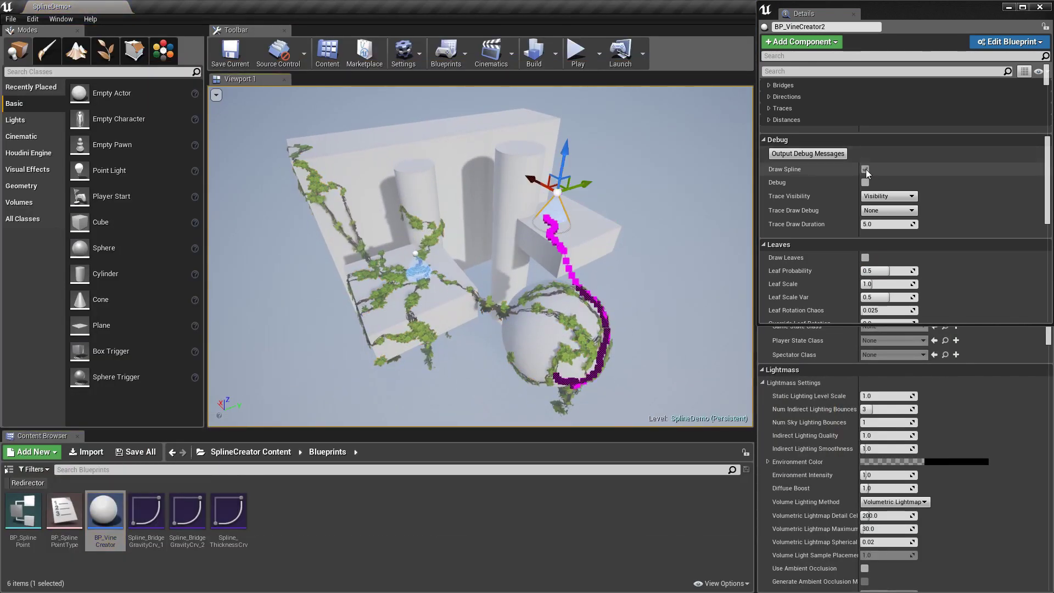
{"action": "left_click", "coordinate": [865, 169]}
{"action": "scroll", "coordinate": [873, 171], "scroll_direction": "up", "scroll_amount": 8}
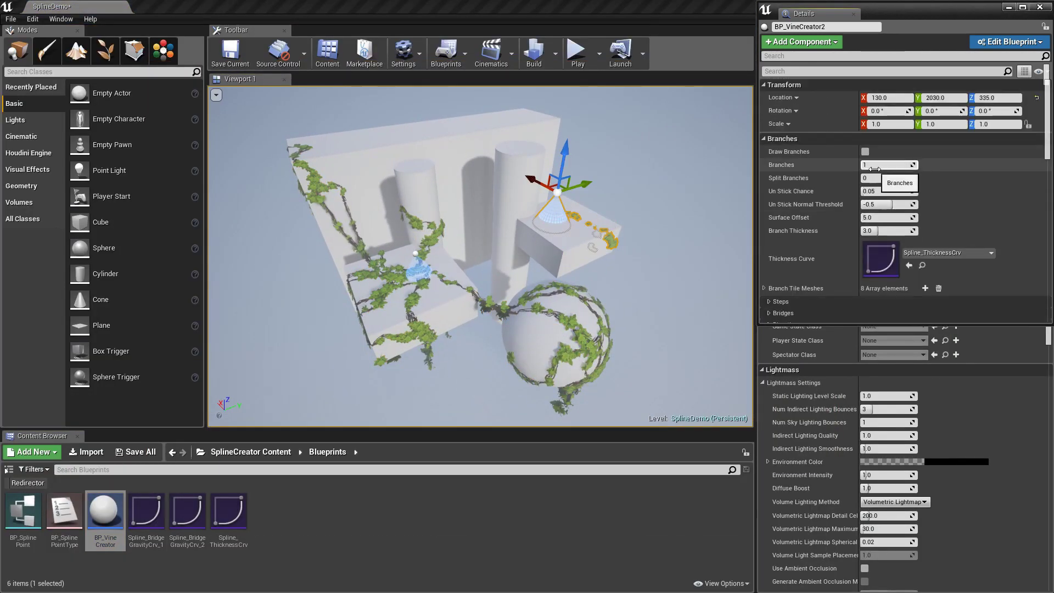
{"action": "left_click_drag", "start_coordinate": [874, 169], "coordinate": [880, 177]}
{"action": "key", "text": "Return"}
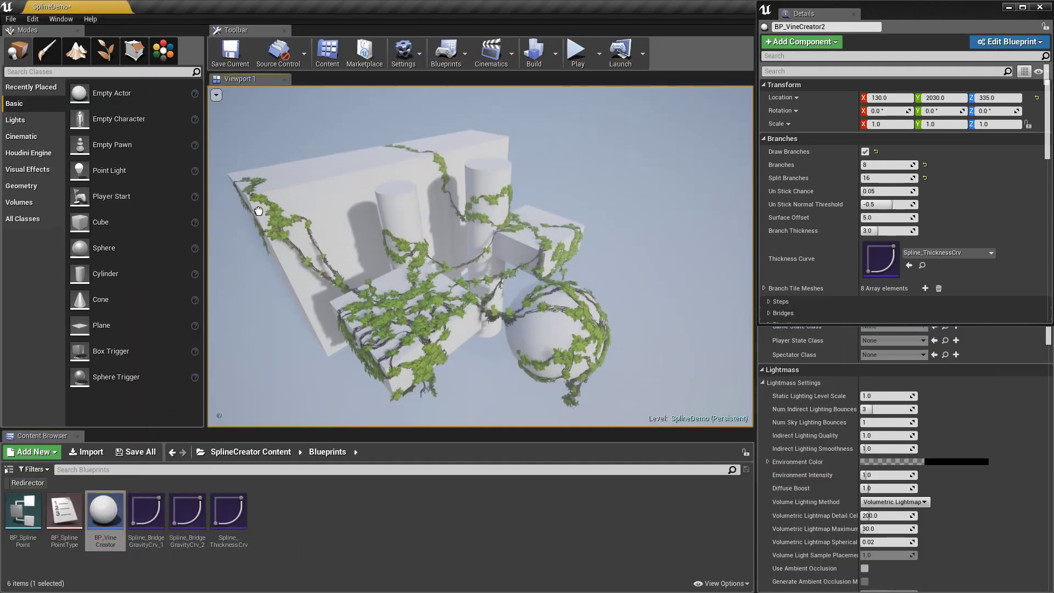
Turn on Draw Branches for BP_VineCreator3 and set its Branches to 20
{"action": "left_click", "coordinate": [865, 152]}
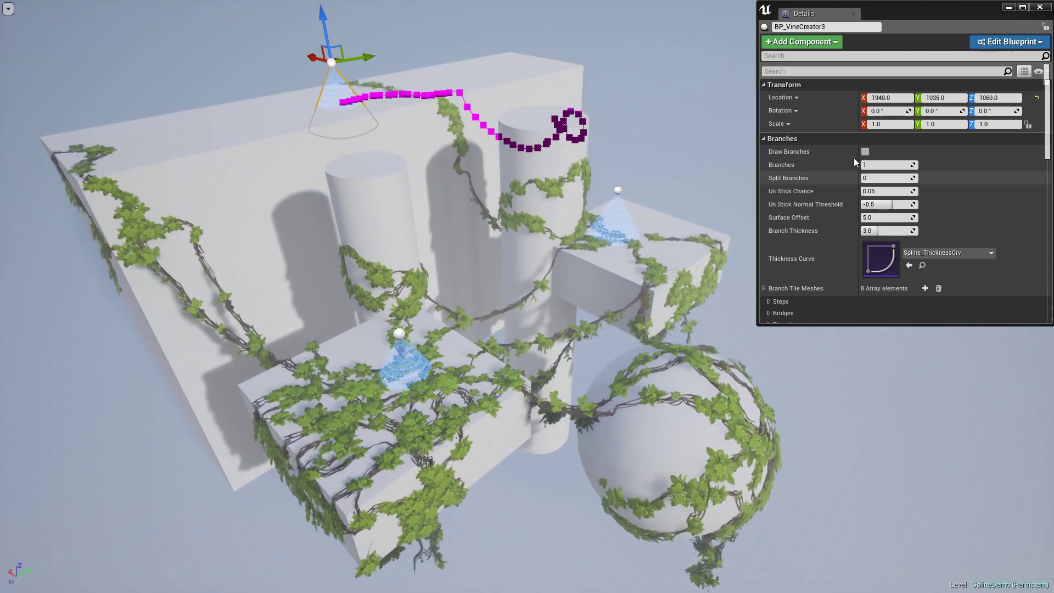
{"action": "scroll", "coordinate": [887, 235], "scroll_direction": "down", "scroll_amount": 3}
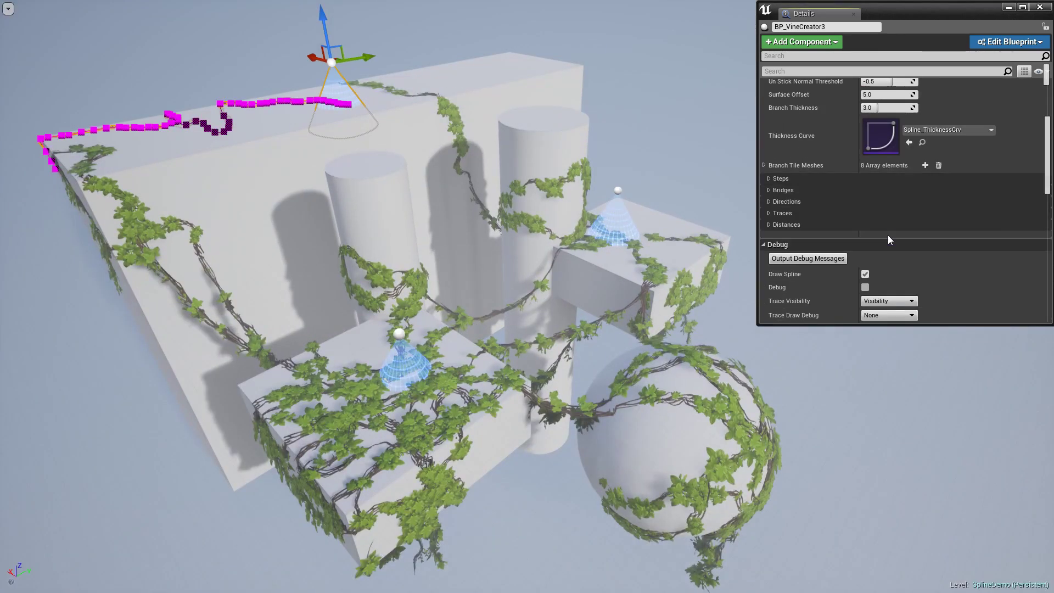
{"action": "scroll", "coordinate": [887, 234], "scroll_direction": "down", "scroll_amount": 3}
{"action": "scroll", "coordinate": [884, 242], "scroll_direction": "up", "scroll_amount": 3}
{"action": "scroll", "coordinate": [884, 241], "scroll_direction": "down", "scroll_amount": 5}
{"action": "scroll", "coordinate": [867, 274], "scroll_direction": "up", "scroll_amount": 5}
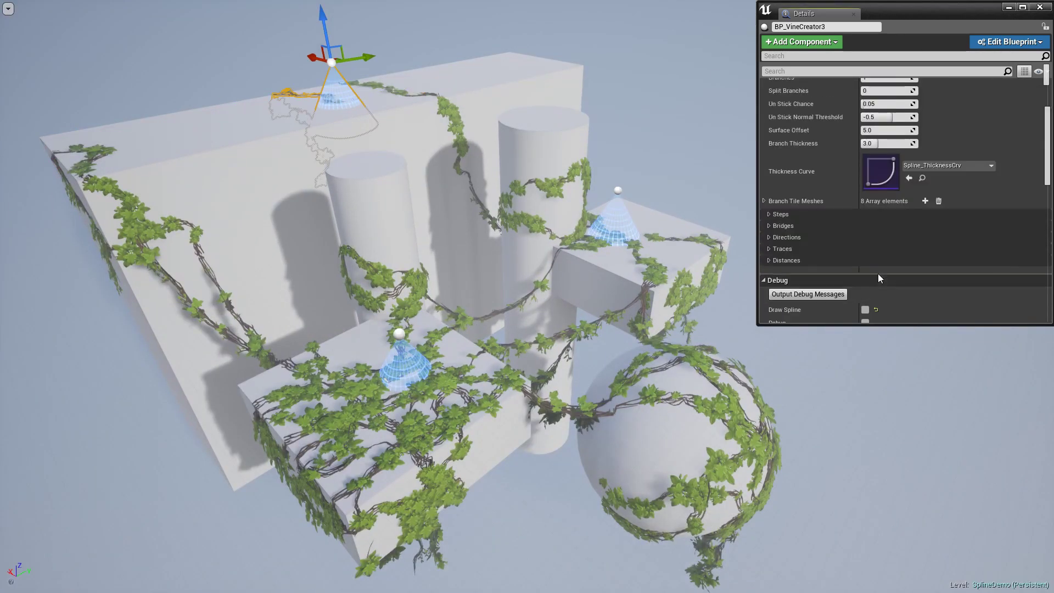
{"action": "scroll", "coordinate": [878, 274], "scroll_direction": "up", "scroll_amount": 3}
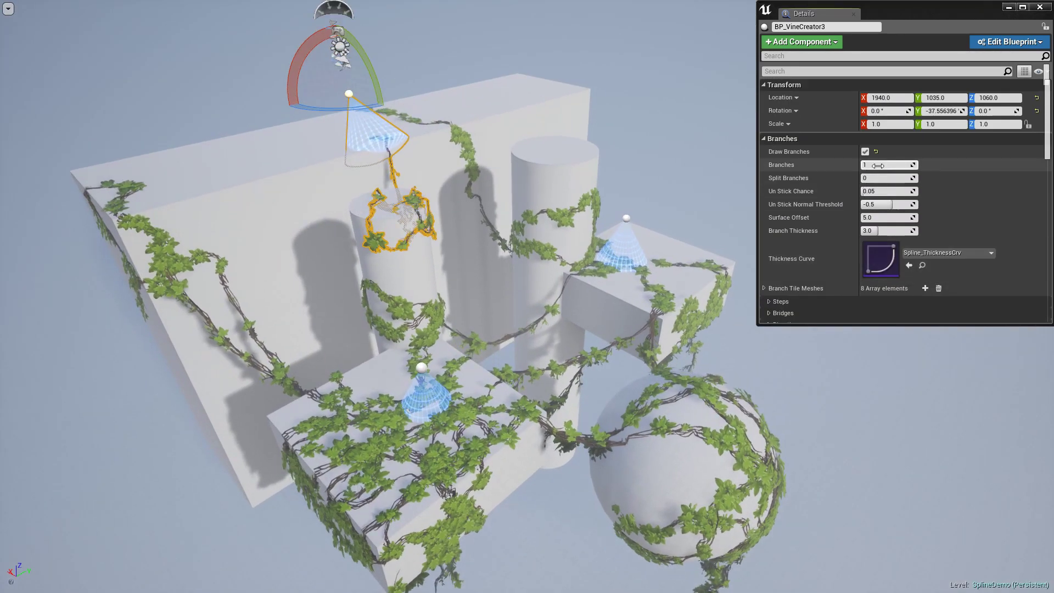
{"action": "key", "text": "Return"}
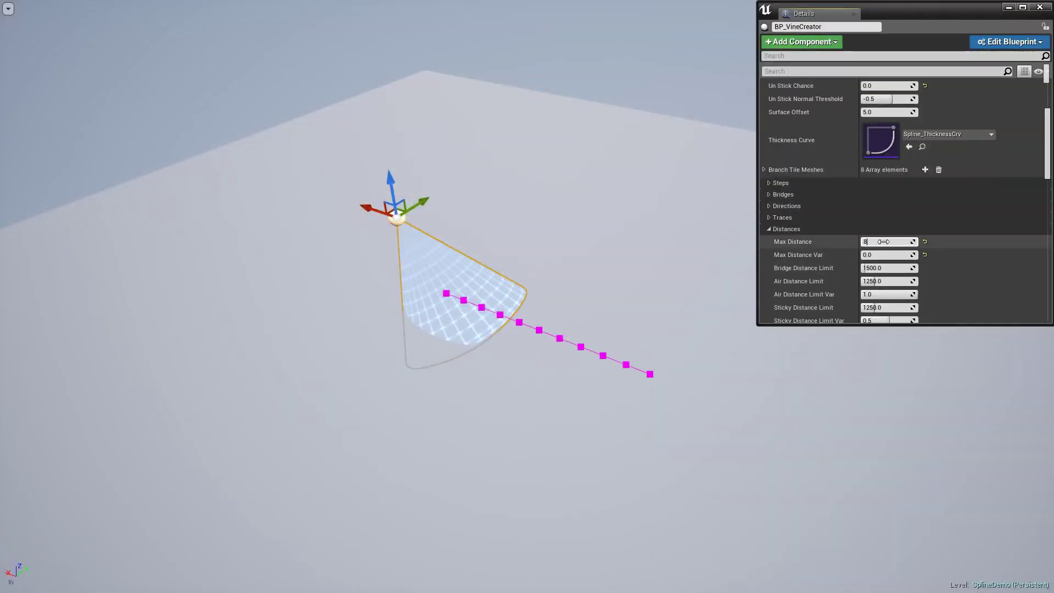
Set Max Distance to 1000 and Max Distance Var to 0.5
{"action": "type", "text": "00"}
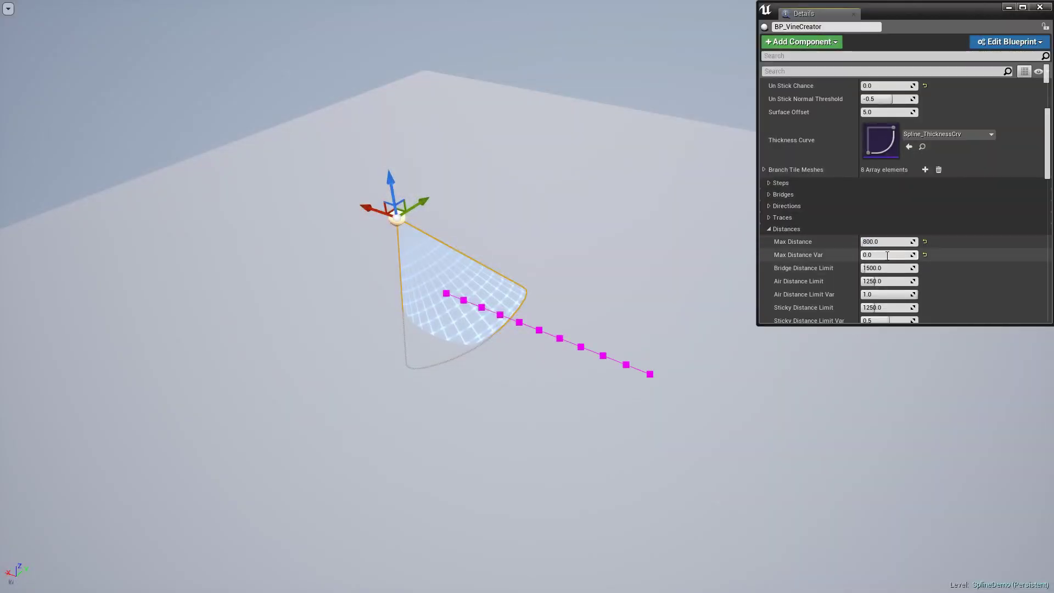
{"action": "left_click", "coordinate": [887, 255]}
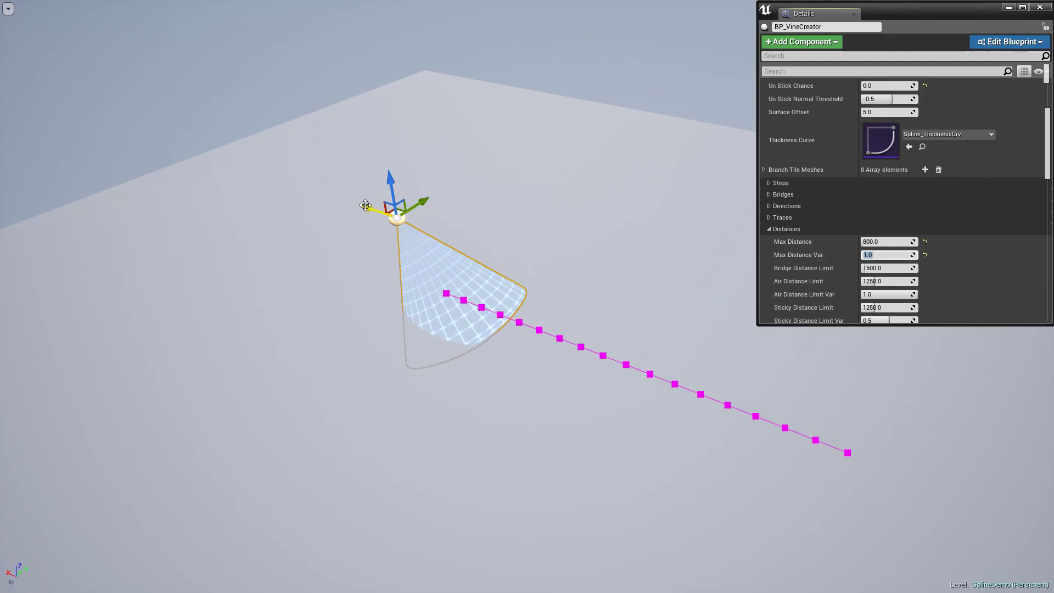
{"action": "type", "text": "0.5"}
{"action": "key", "text": "Return"}
{"action": "left_click_drag", "start_coordinate": [365, 206], "coordinate": [372, 208]}
{"action": "key", "text": "Tab"}
{"action": "type", "text": "2000"}
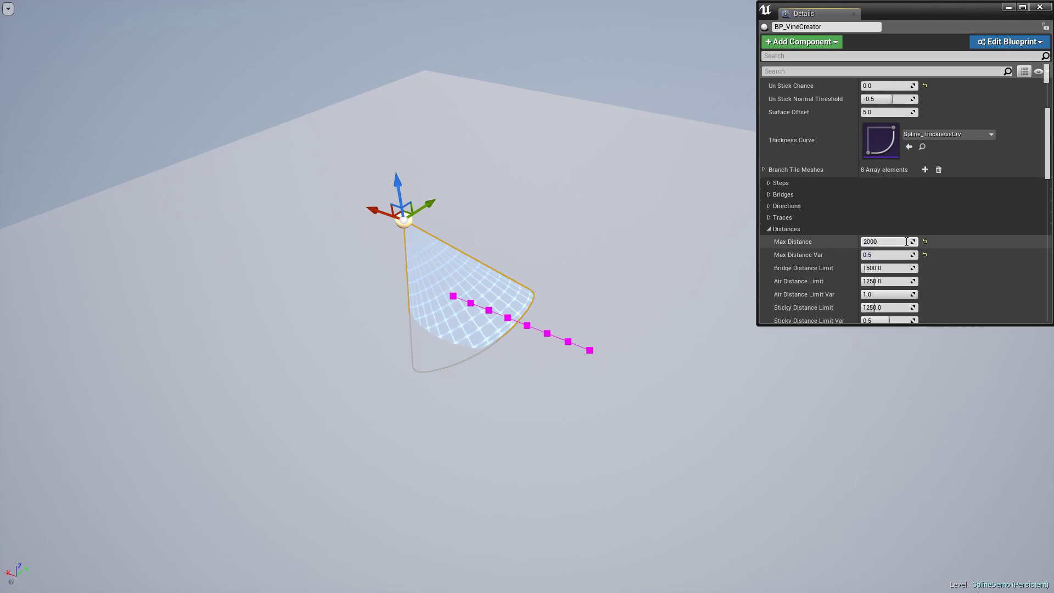
{"action": "key", "text": "Return"}
{"action": "type", "text": "100"}
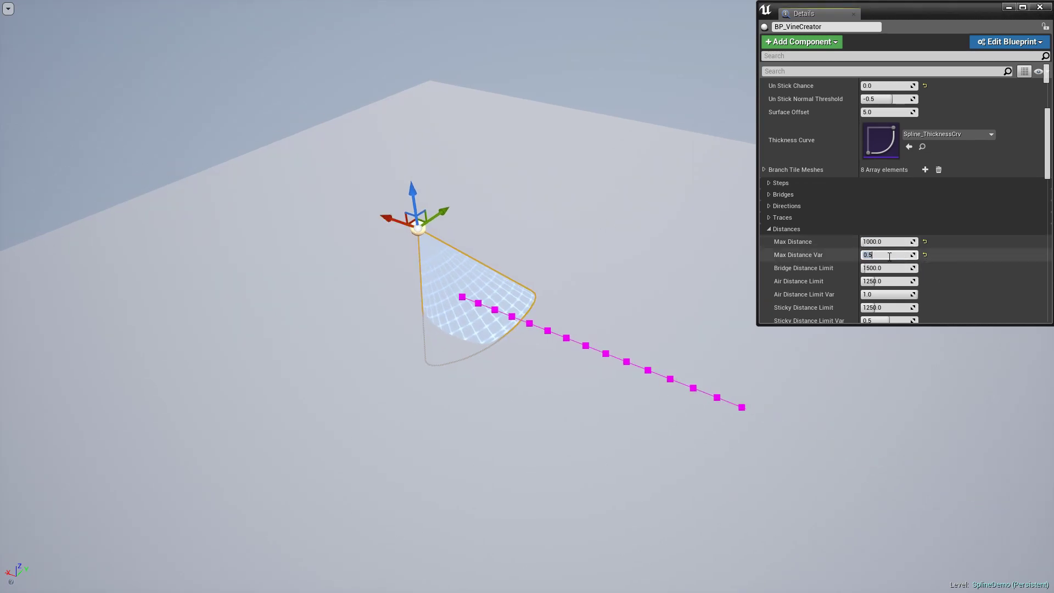
{"action": "left_click", "coordinate": [769, 229]}
Expand the Steps settings and begin entering a new Step Distance
{"action": "left_click", "coordinate": [769, 200]}
{"action": "left_click", "coordinate": [889, 213]}
{"action": "type", "text": "10"}
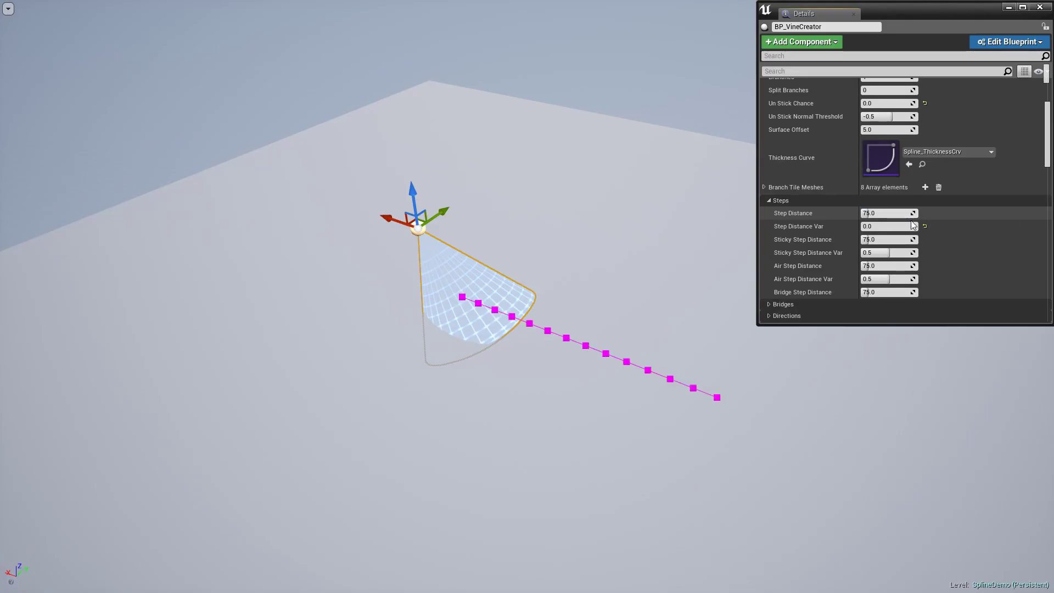
{"action": "type", "text": "75"}
Set Step Distance Var to 0.5 and commit a new Step Distance
{"action": "left_click", "coordinate": [895, 226]}
{"action": "type", "text": ".5"}
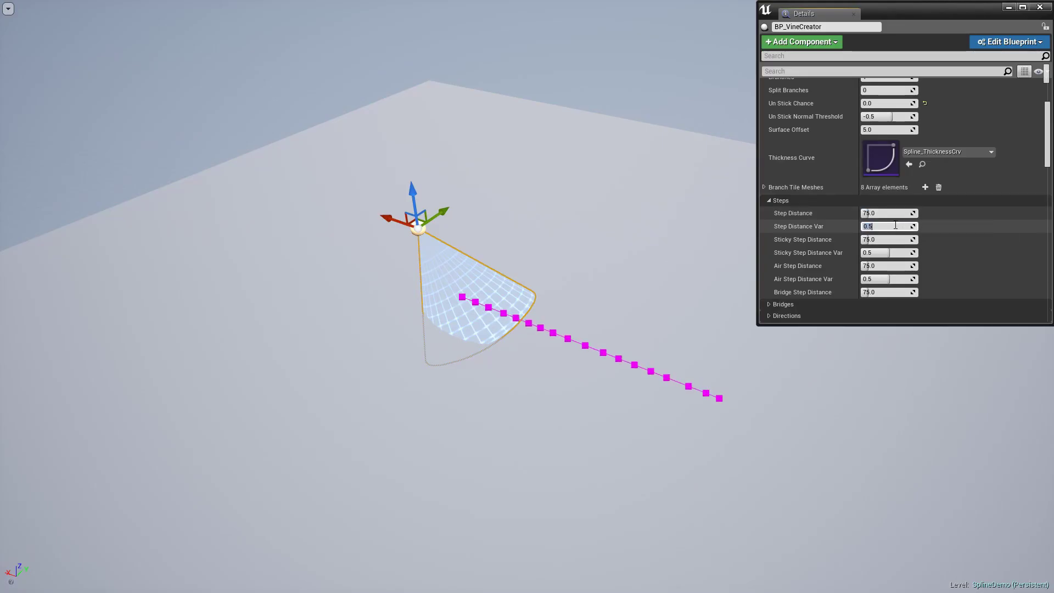
{"action": "left_click", "coordinate": [887, 213]}
{"action": "type", "text": "1"}
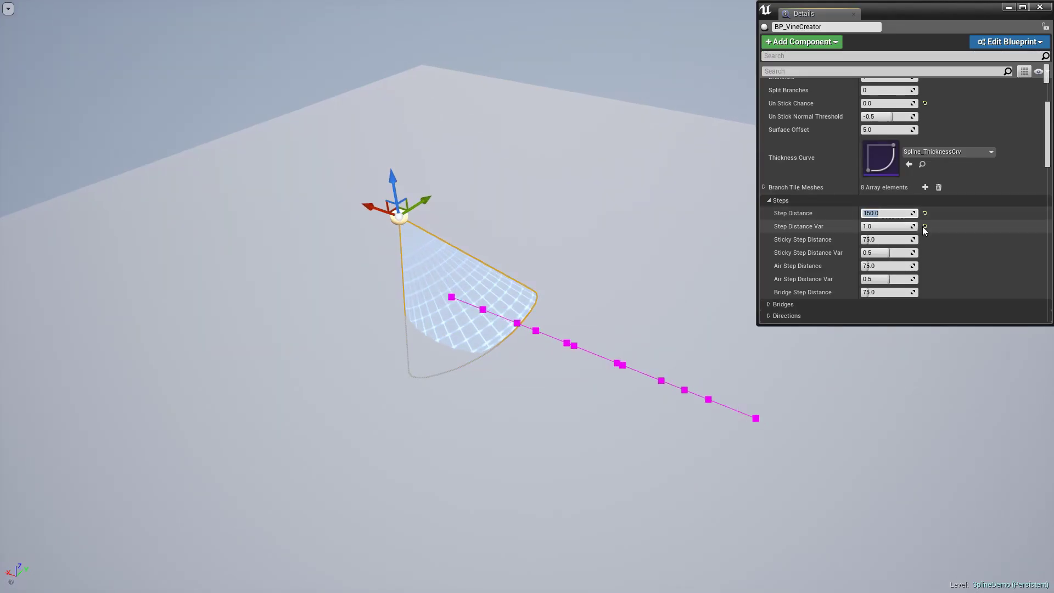
{"action": "key", "text": "Return"}
{"action": "scroll", "coordinate": [770, 264], "scroll_direction": "down", "scroll_amount": 3}
{"action": "left_click", "coordinate": [769, 264]}
Change Step Max Degree in the direction settings and slide the actor to regrow the vine
{"action": "left_click", "coordinate": [770, 148]}
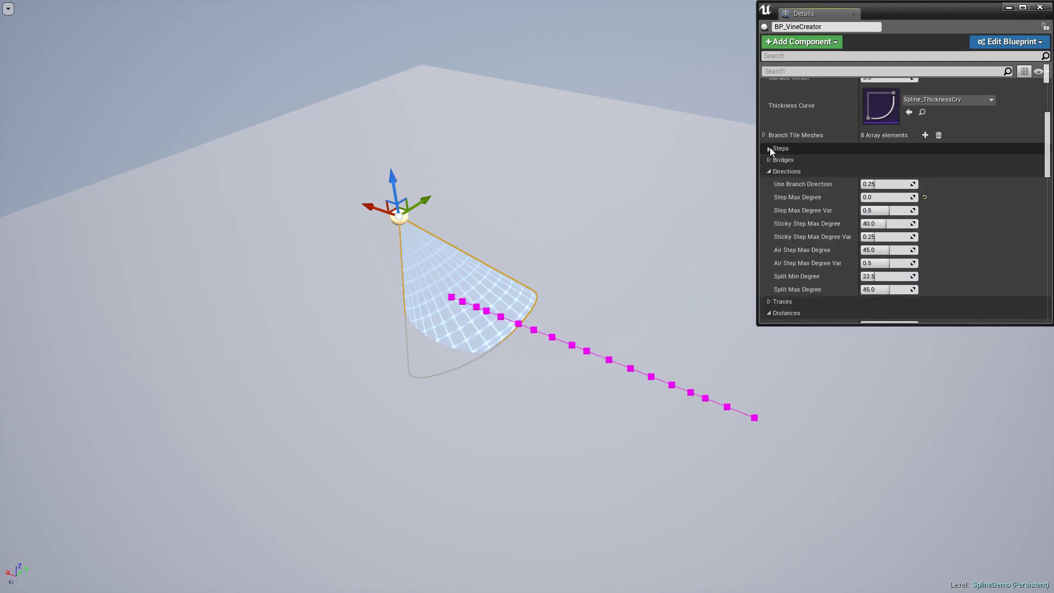
{"action": "left_click", "coordinate": [885, 198]}
{"action": "type", "text": "30"}
{"action": "key", "text": "Return"}
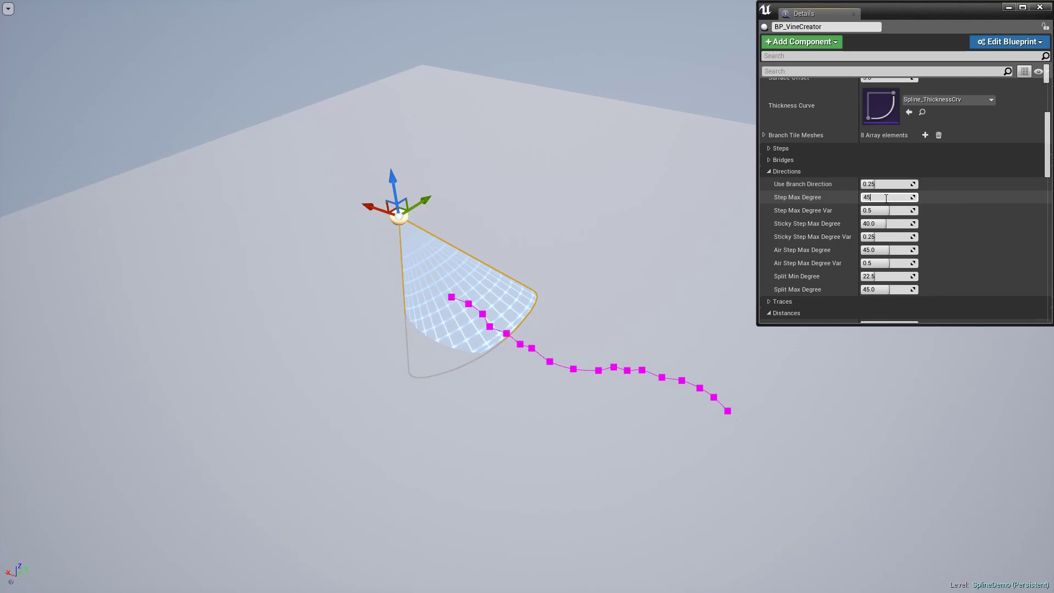
{"action": "key", "text": "Return"}
{"action": "left_click_drag", "start_coordinate": [369, 207], "coordinate": [402, 214]}
Set Use Branch Direction to 1.0 and Step Max Degree to 60, reset its variation, and reposition the actor over the domes
{"action": "left_click", "coordinate": [879, 212]}
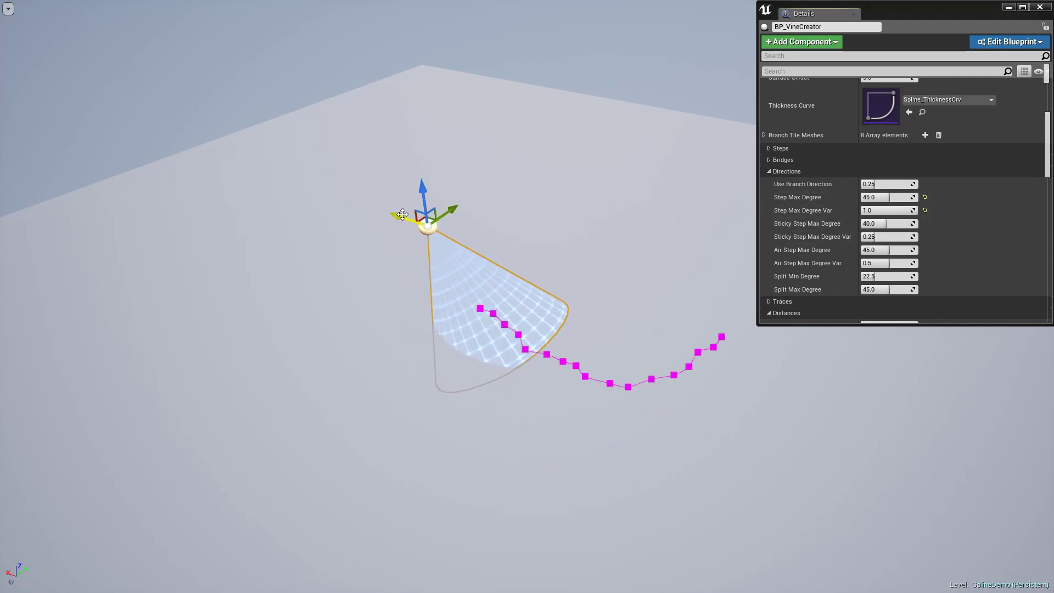
{"action": "left_click_drag", "start_coordinate": [878, 184], "coordinate": [917, 184]}
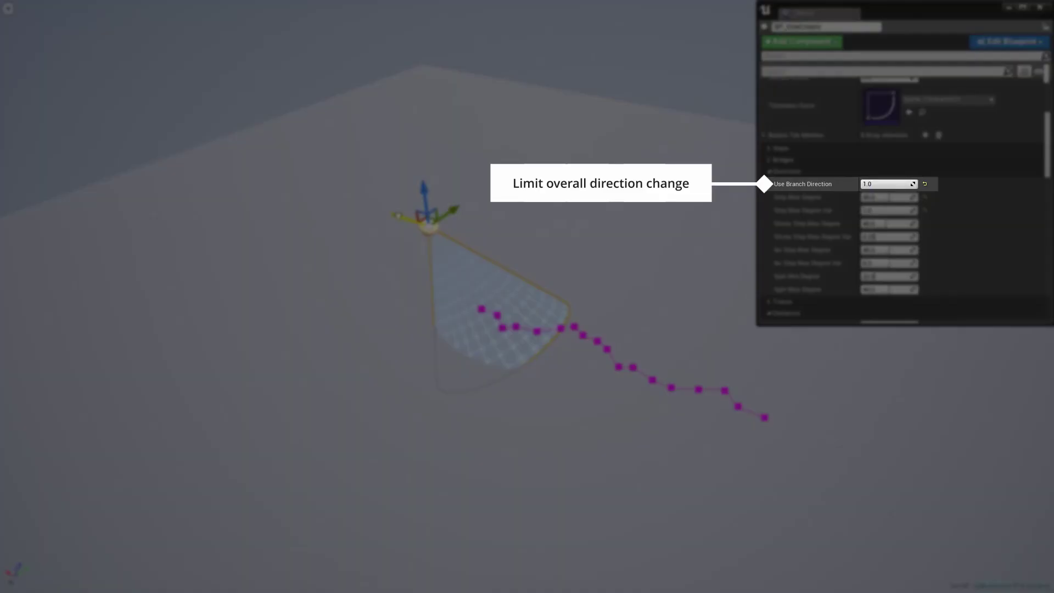
{"action": "left_click_drag", "start_coordinate": [411, 219], "coordinate": [379, 211]}
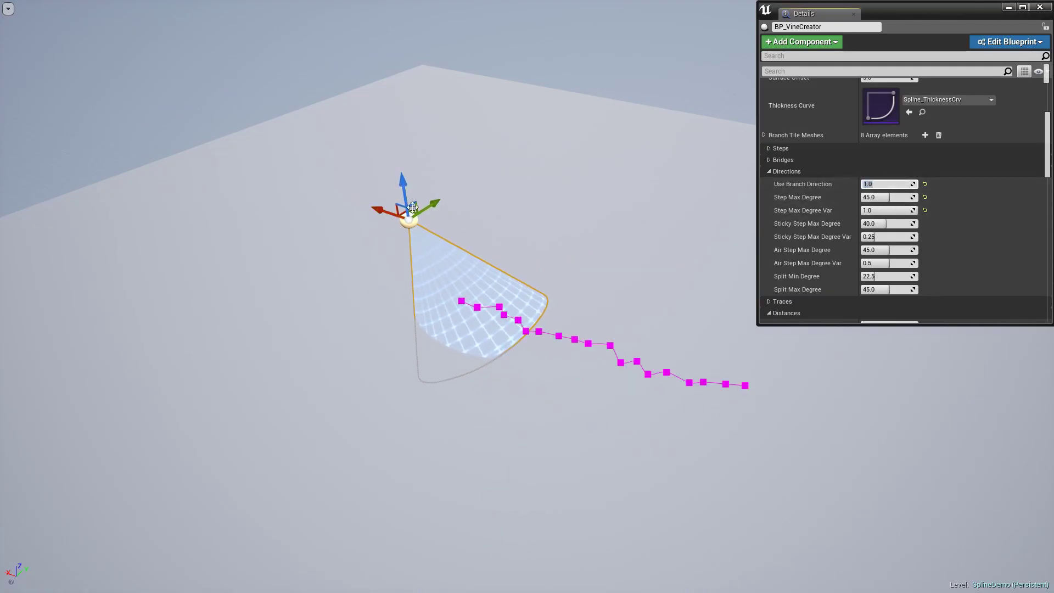
{"action": "left_click_drag", "start_coordinate": [365, 203], "coordinate": [375, 209]}
{"action": "key", "text": "ctrl+z"}
{"action": "left_click_drag", "start_coordinate": [878, 197], "coordinate": [900, 197]}
{"action": "left_click", "coordinate": [924, 211]}
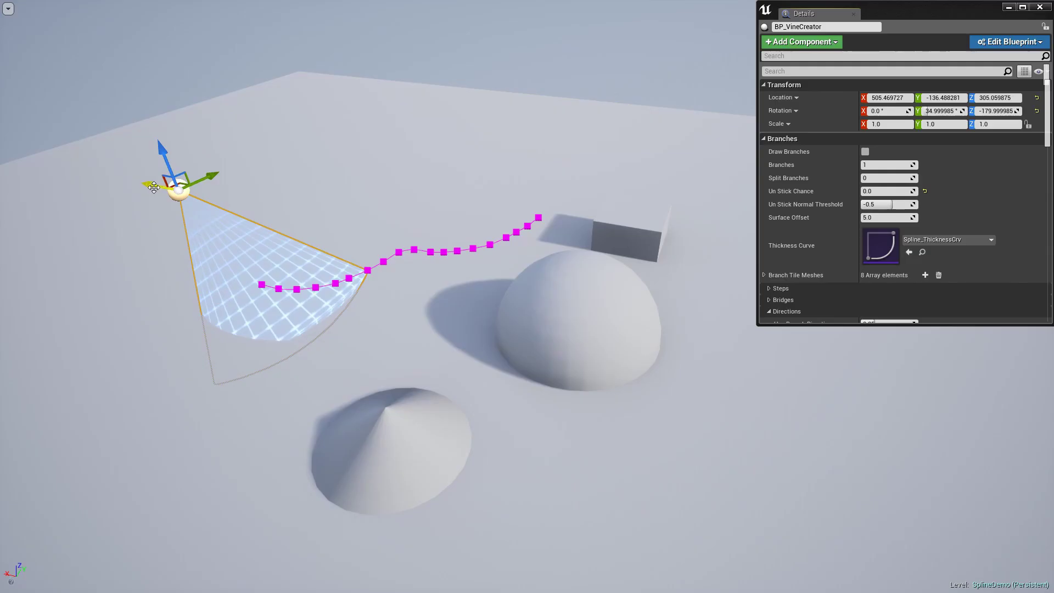
{"action": "left_click_drag", "start_coordinate": [149, 185], "coordinate": [186, 190]}
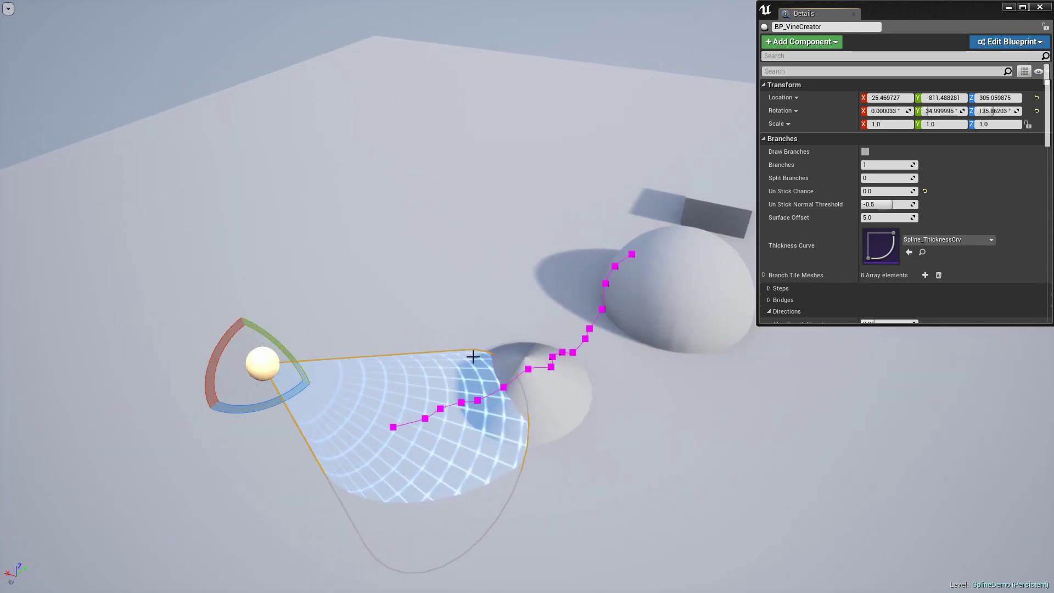
Edit Max Distance and slide the vine creator along Y toward the wall
{"action": "scroll", "coordinate": [851, 238], "scroll_direction": "down", "scroll_amount": 3}
{"action": "scroll", "coordinate": [838, 249], "scroll_direction": "down", "scroll_amount": 4}
{"action": "left_click", "coordinate": [898, 255]}
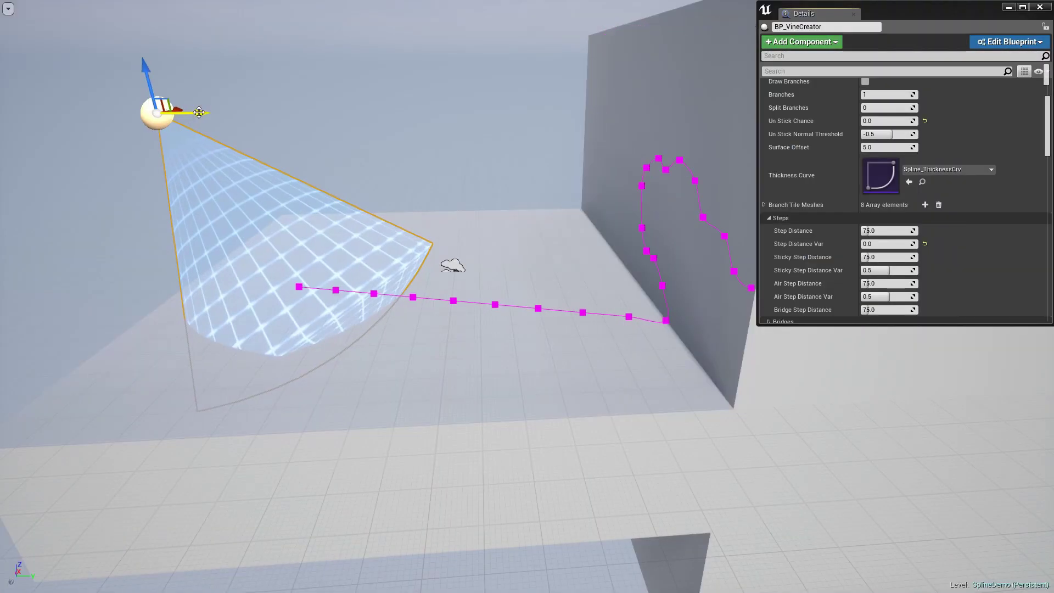
{"action": "left_click_drag", "start_coordinate": [198, 112], "coordinate": [217, 113]}
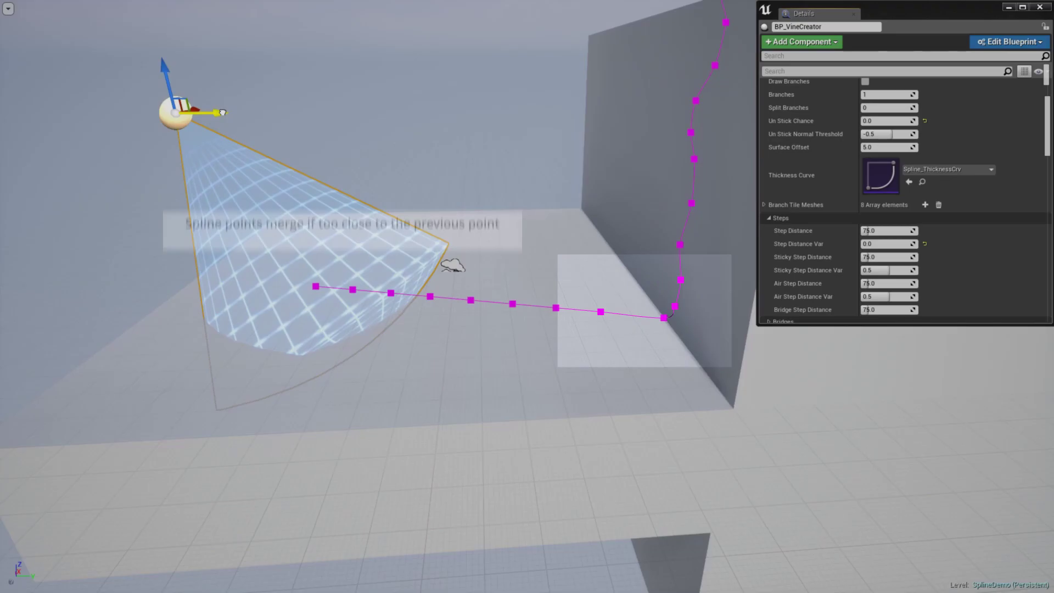
{"action": "left_click_drag", "start_coordinate": [217, 113], "coordinate": [246, 115]}
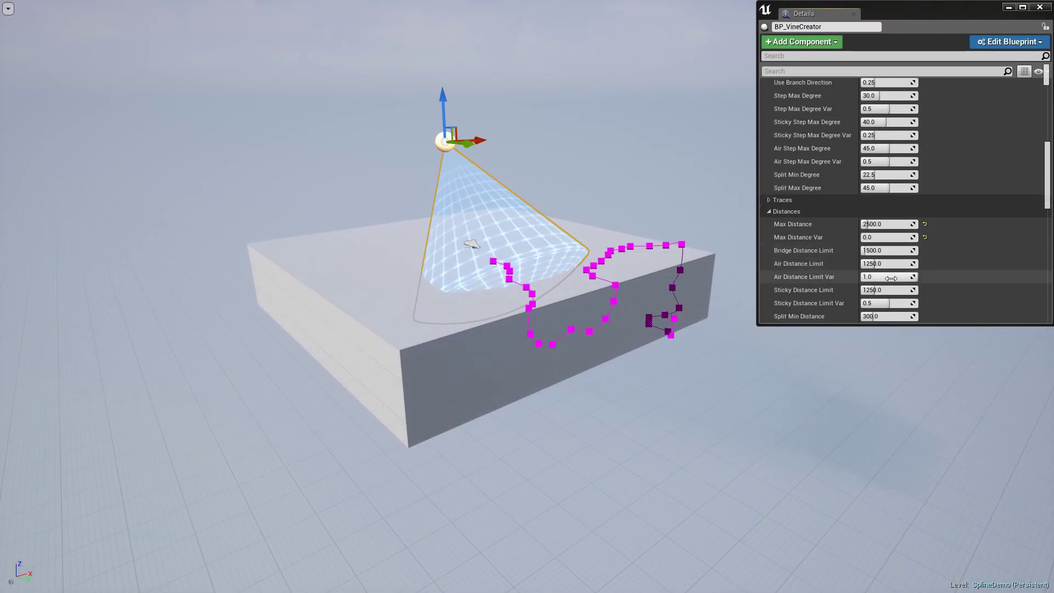
Set Sticky Distance Limit to 1250 and Un Stick Chance to 1
{"action": "left_click", "coordinate": [891, 289]}
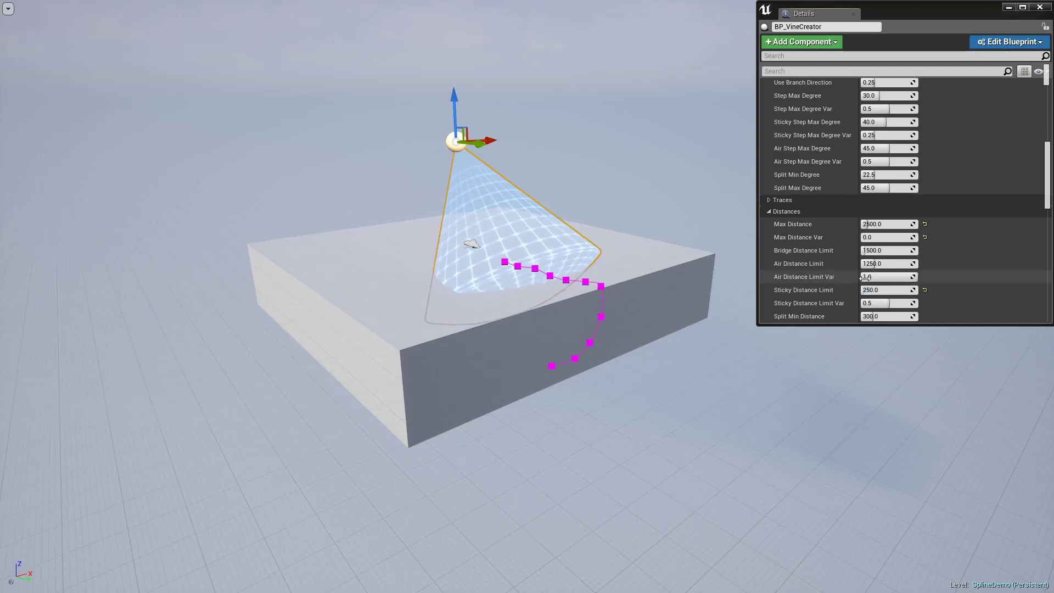
{"action": "type", "text": "5001250"}
{"action": "key", "text": "Return"}
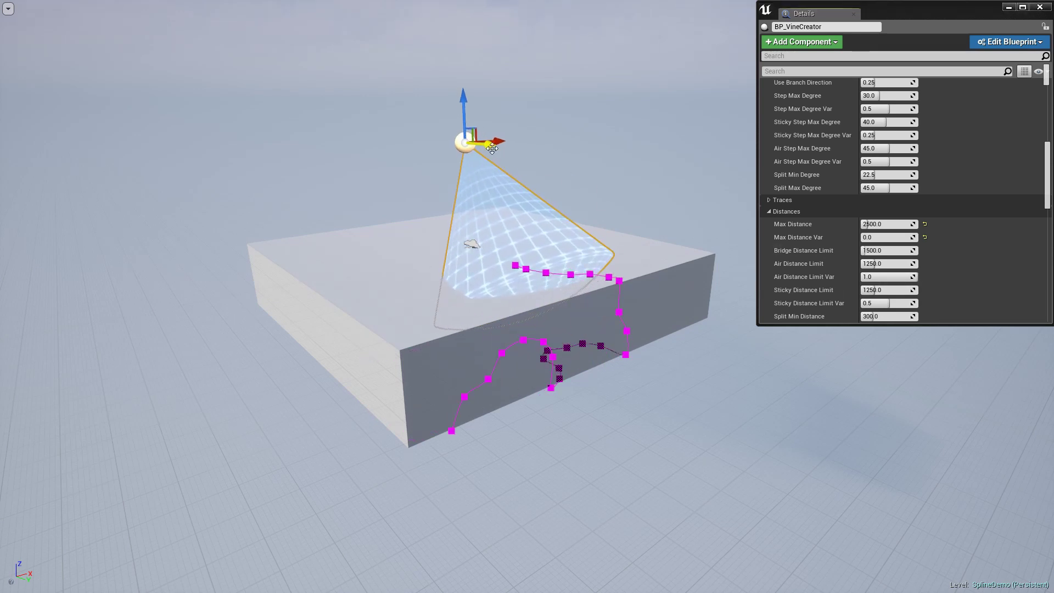
{"action": "scroll", "coordinate": [834, 225], "scroll_direction": "up", "scroll_amount": 5}
{"action": "scroll", "coordinate": [836, 226], "scroll_direction": "up", "scroll_amount": 3}
{"action": "left_click", "coordinate": [884, 157]}
{"action": "type", "text": "1"}
{"action": "key", "text": "Return"}
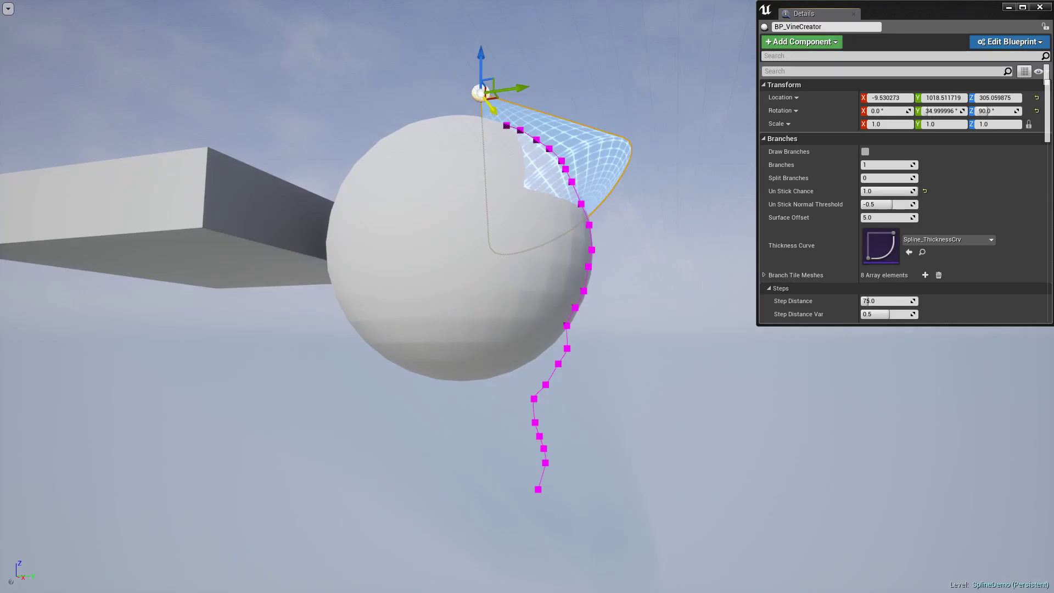
Drag Un Stick Normal Threshold toward -0.25 and nudge the actor along X to regrow the vine around the sphere
{"action": "left_click_drag", "start_coordinate": [493, 109], "coordinate": [497, 114]}
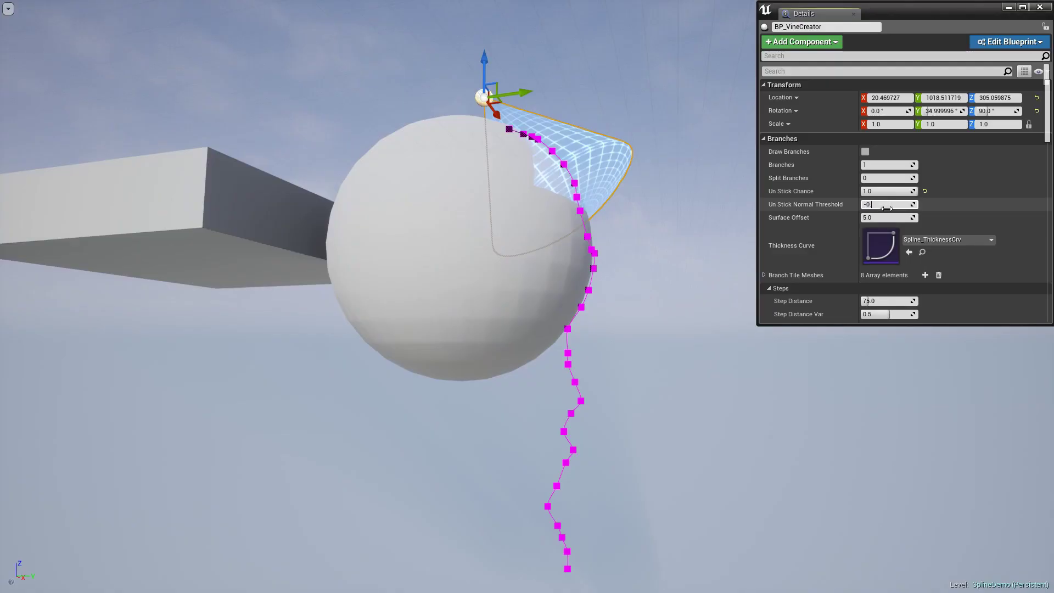
{"action": "left_click_drag", "start_coordinate": [482, 109], "coordinate": [485, 112]}
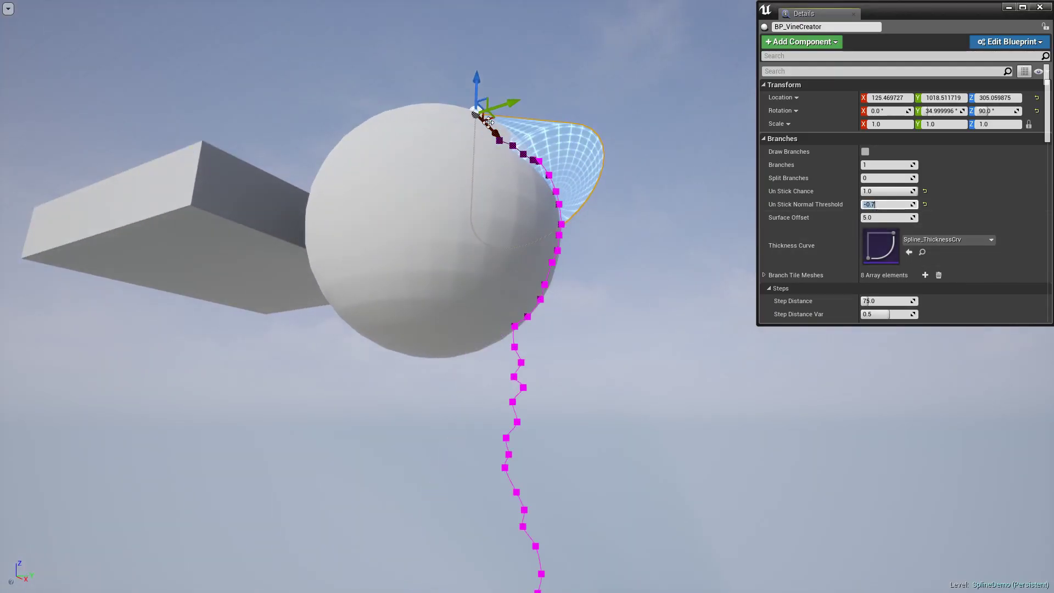
{"action": "left_click_drag", "start_coordinate": [489, 122], "coordinate": [485, 121]}
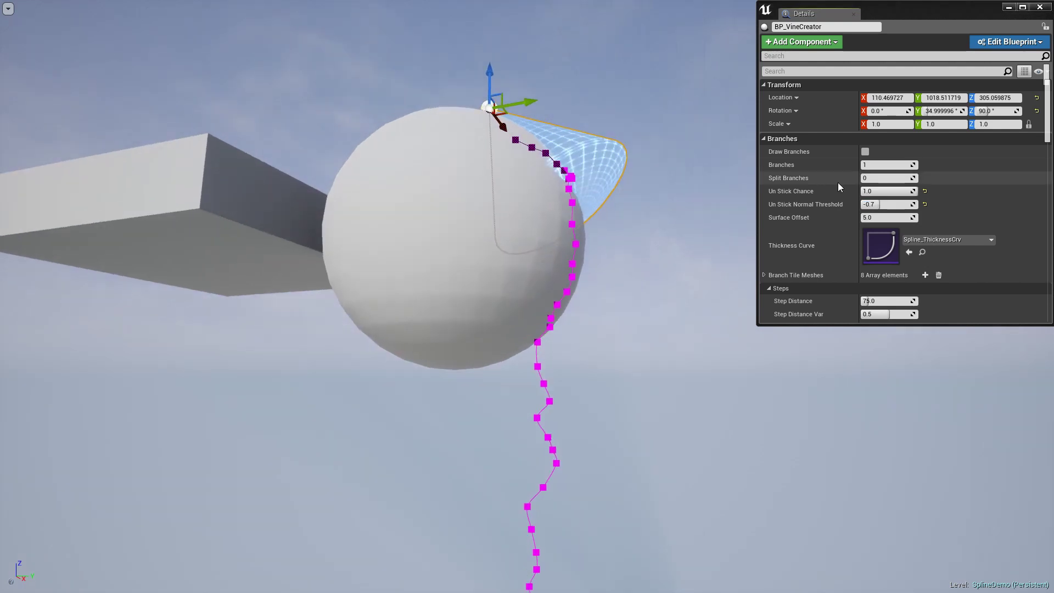
{"action": "left_click_drag", "start_coordinate": [878, 205], "coordinate": [908, 204]}
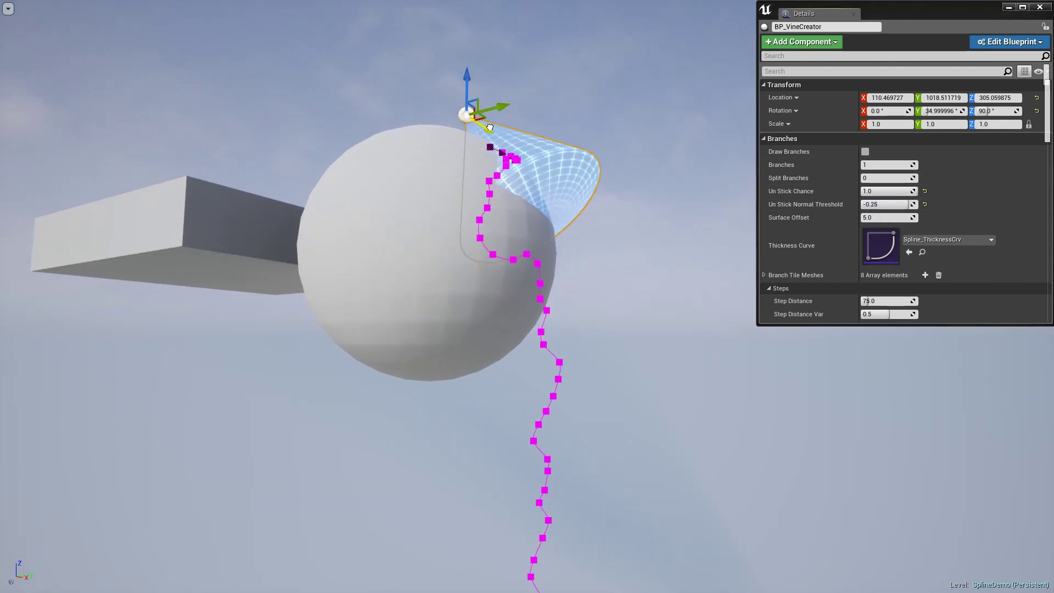
{"action": "left_click_drag", "start_coordinate": [489, 127], "coordinate": [498, 121]}
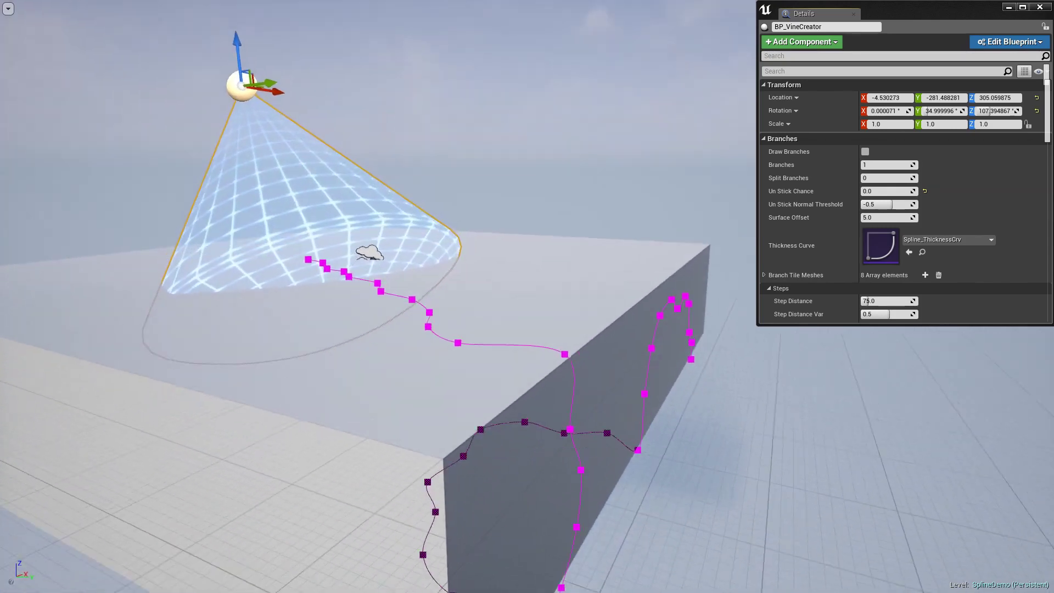
Set Step Distance Var to 0
{"action": "scroll", "coordinate": [893, 264], "scroll_direction": "down", "scroll_amount": 2}
{"action": "left_click_drag", "start_coordinate": [893, 264], "coordinate": [867, 264]}
{"action": "scroll", "coordinate": [895, 269], "scroll_direction": "down", "scroll_amount": 4}
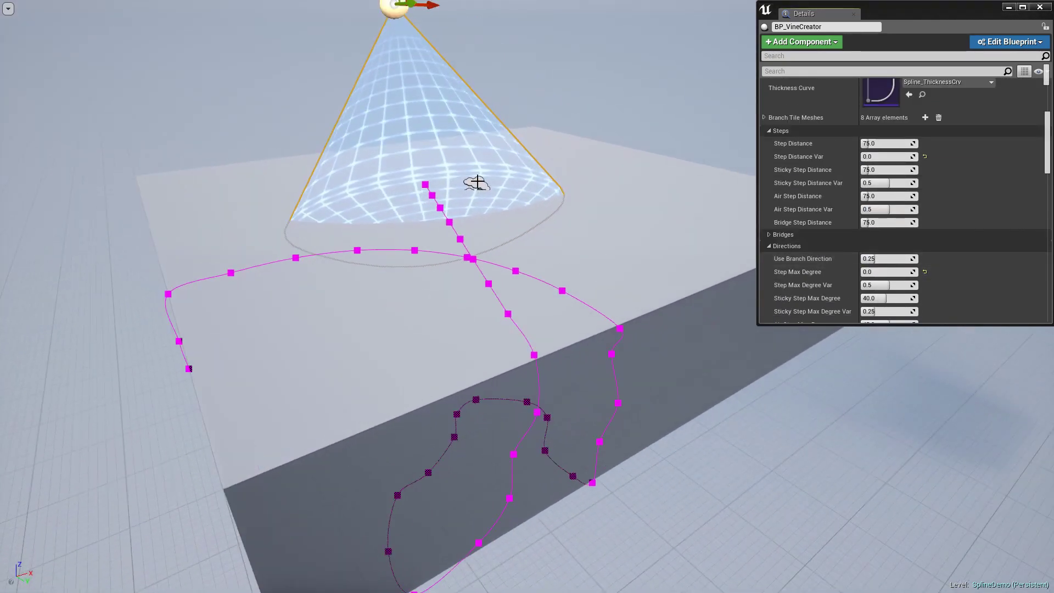
Rotate the vine creator to 90 degrees on Z and move it across the block to try new paths
{"action": "left_click_drag", "start_coordinate": [733, 279], "coordinate": [240, 108], "text": "alt"}
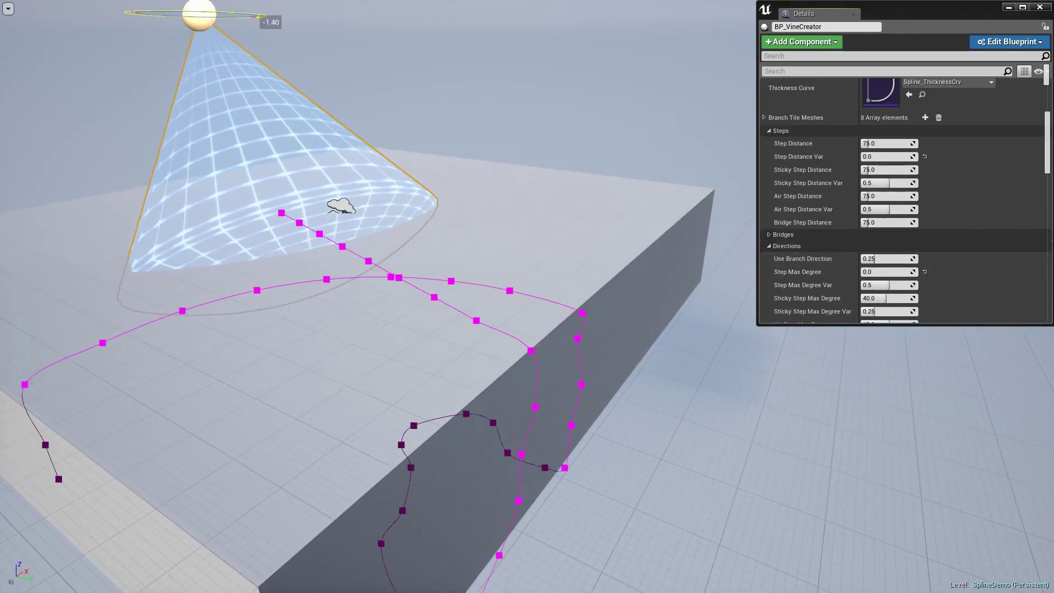
{"action": "left_click_drag", "start_coordinate": [258, 17], "coordinate": [487, 131]}
{"action": "scroll", "coordinate": [906, 192], "scroll_direction": "up", "scroll_amount": 3}
{"action": "left_click", "coordinate": [987, 112]}
{"action": "type", "text": "90"}
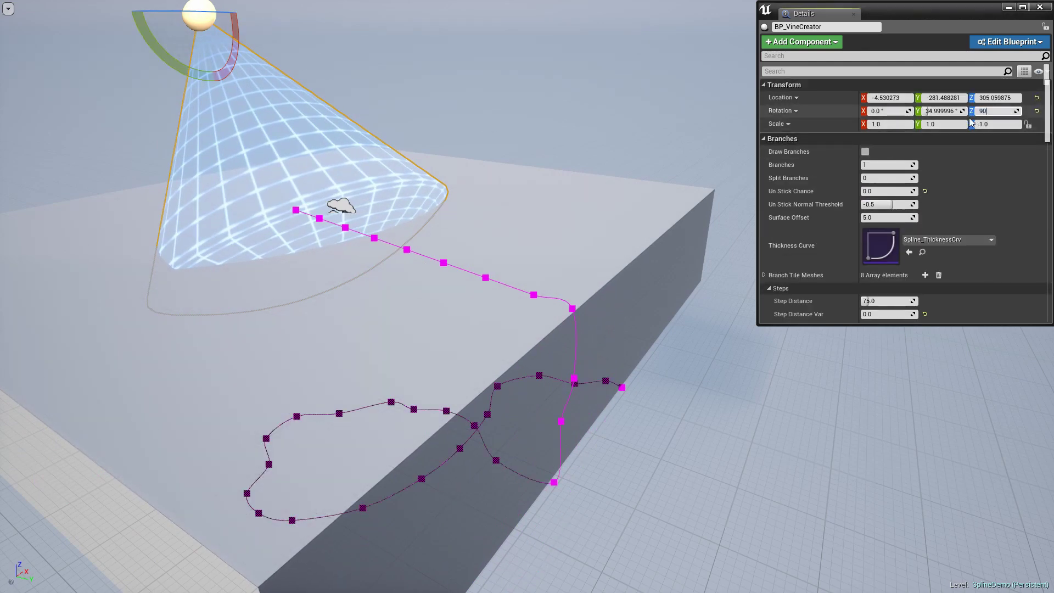
{"action": "key", "text": "Return"}
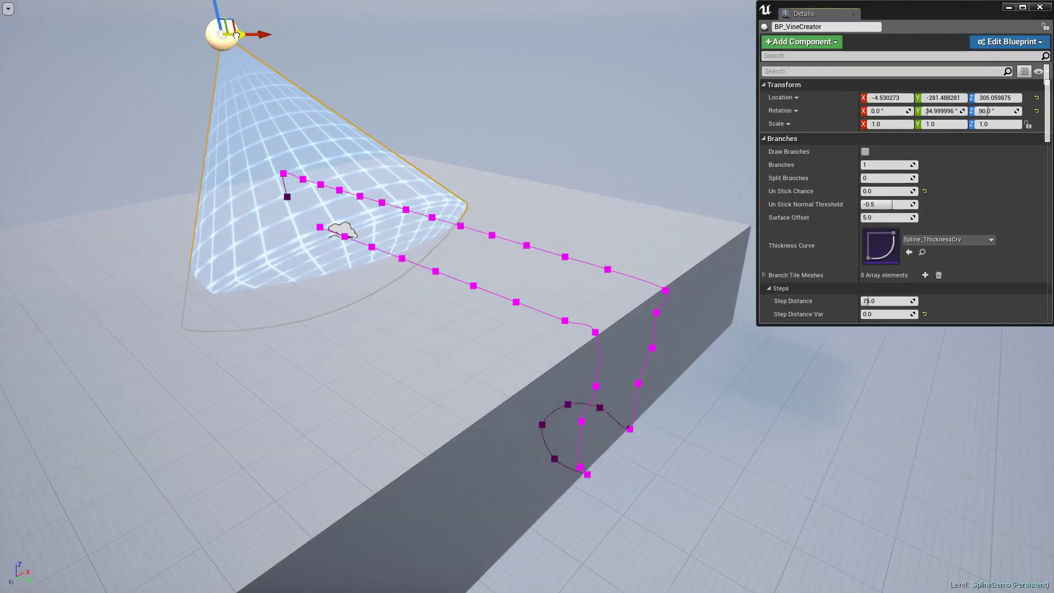
{"action": "left_click_drag", "start_coordinate": [237, 34], "coordinate": [252, 35]}
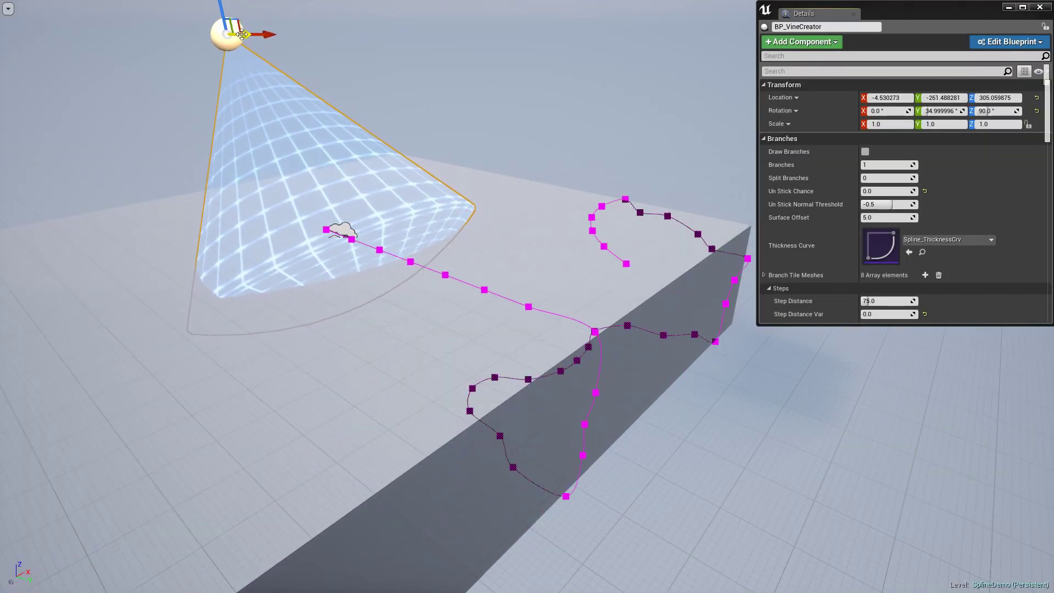
{"action": "left_click_drag", "start_coordinate": [252, 35], "coordinate": [225, 34]}
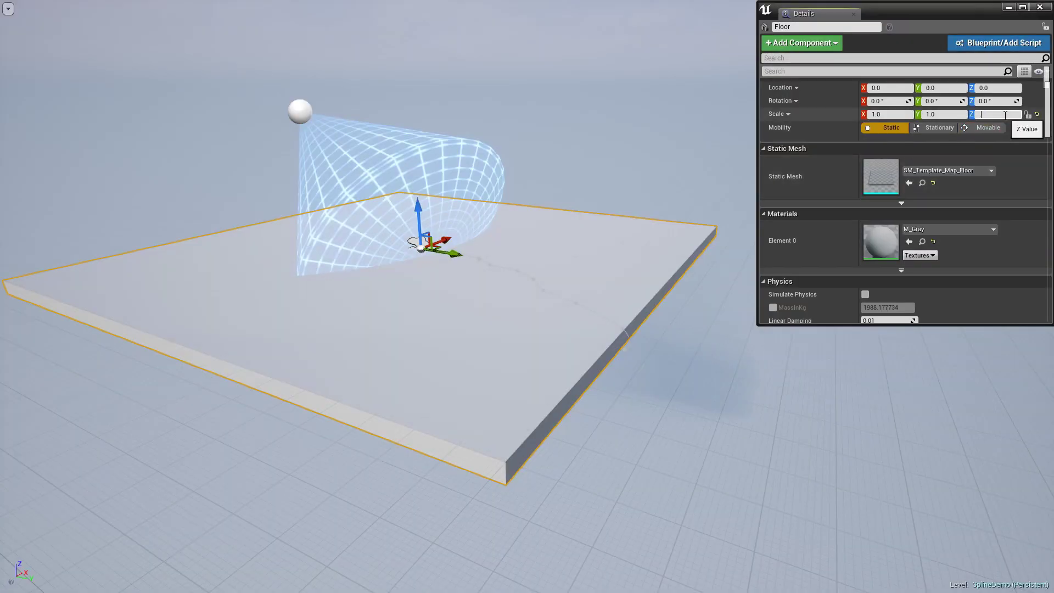
Select the vine creator above the floor and set its Step Distance to 150
{"action": "left_click", "coordinate": [341, 105]}
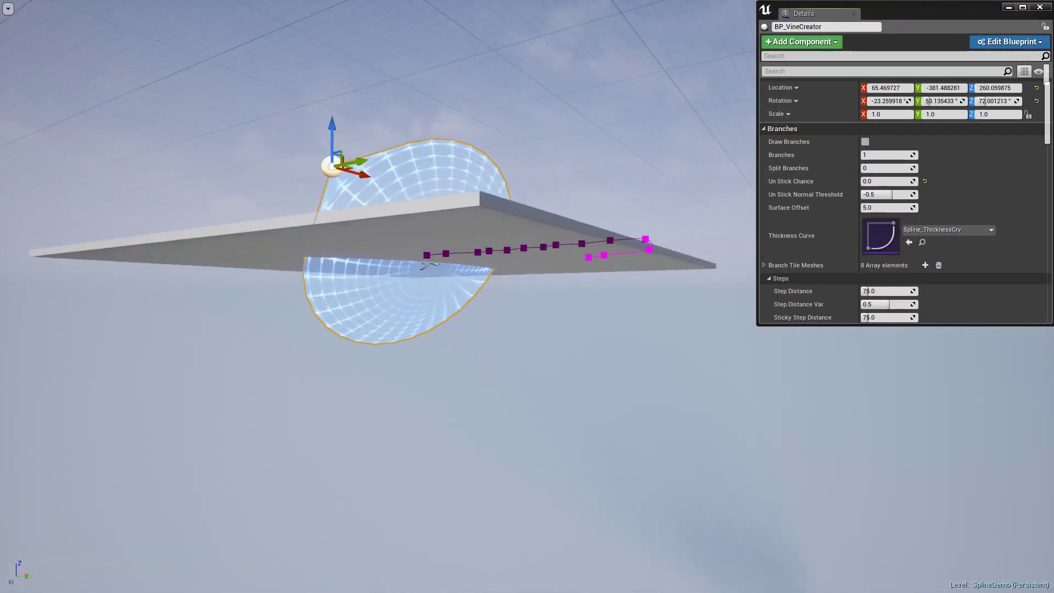
{"action": "scroll", "coordinate": [885, 258], "scroll_direction": "down", "scroll_amount": 1}
{"action": "left_click", "coordinate": [884, 256]}
{"action": "type", "text": "150"}
{"action": "key", "text": "Return"}
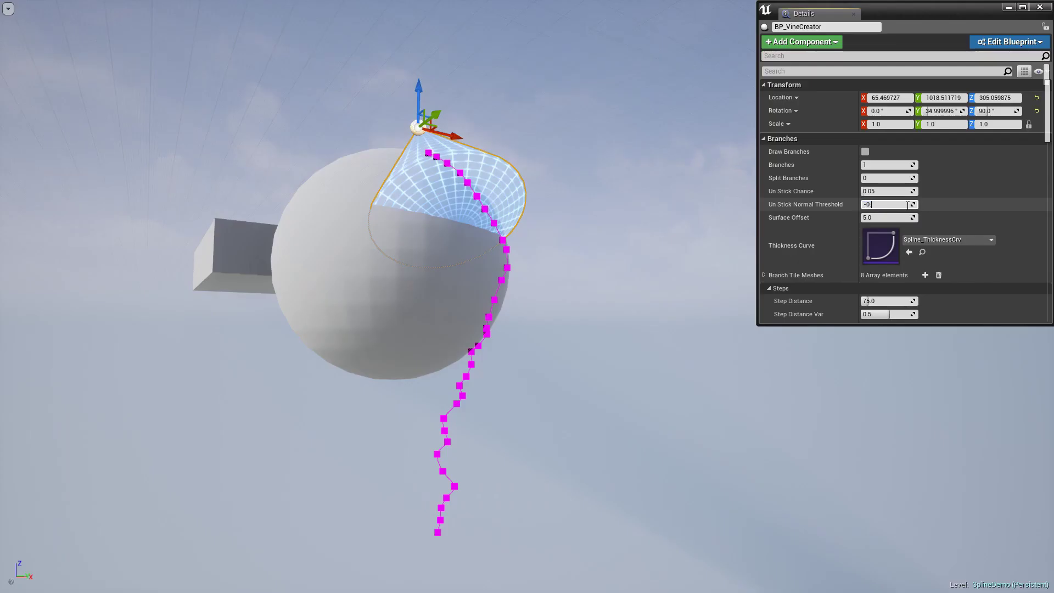
Confirm the unstick threshold and set Sticky Step Max Degree to 90
{"action": "type", "text": "5"}
{"action": "key", "text": "Return"}
{"action": "scroll", "coordinate": [854, 216], "scroll_direction": "down", "scroll_amount": 5}
{"action": "scroll", "coordinate": [827, 228], "scroll_direction": "down", "scroll_amount": 4}
{"action": "left_click", "coordinate": [890, 229]}
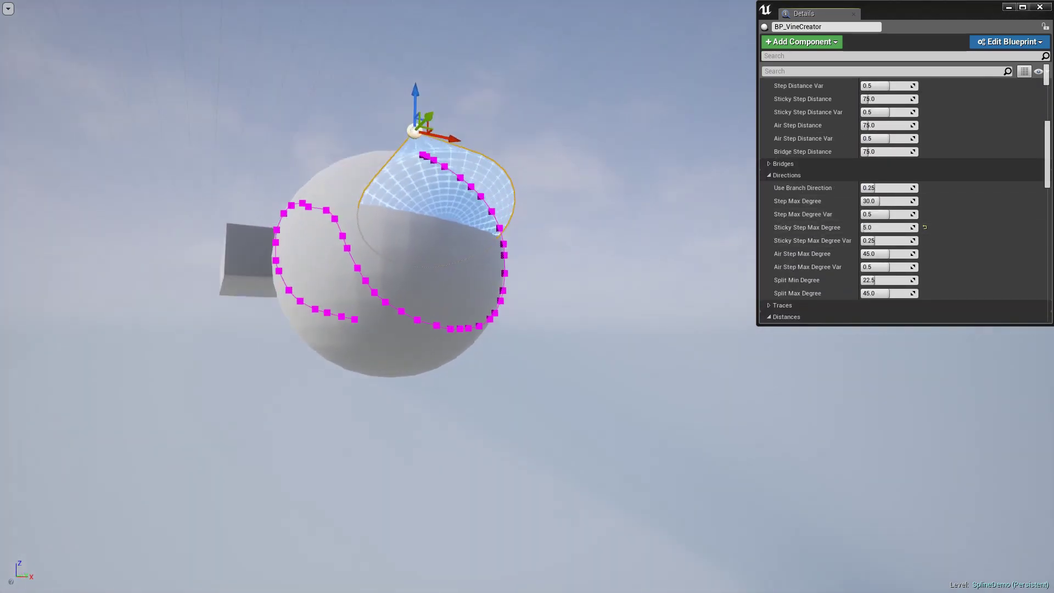
{"action": "left_click", "coordinate": [879, 226]}
{"action": "type", "text": "90"}
{"action": "key", "text": "Return"}
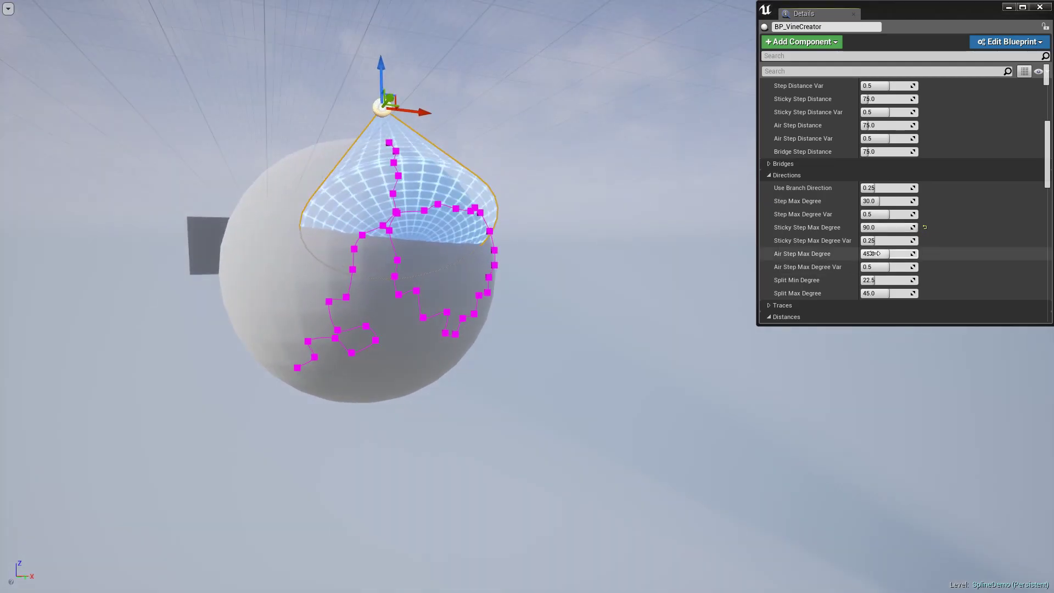
Set Sticky Step Max Degree Var to 0
{"action": "left_click", "coordinate": [883, 241]}
{"action": "type", "text": "0"}
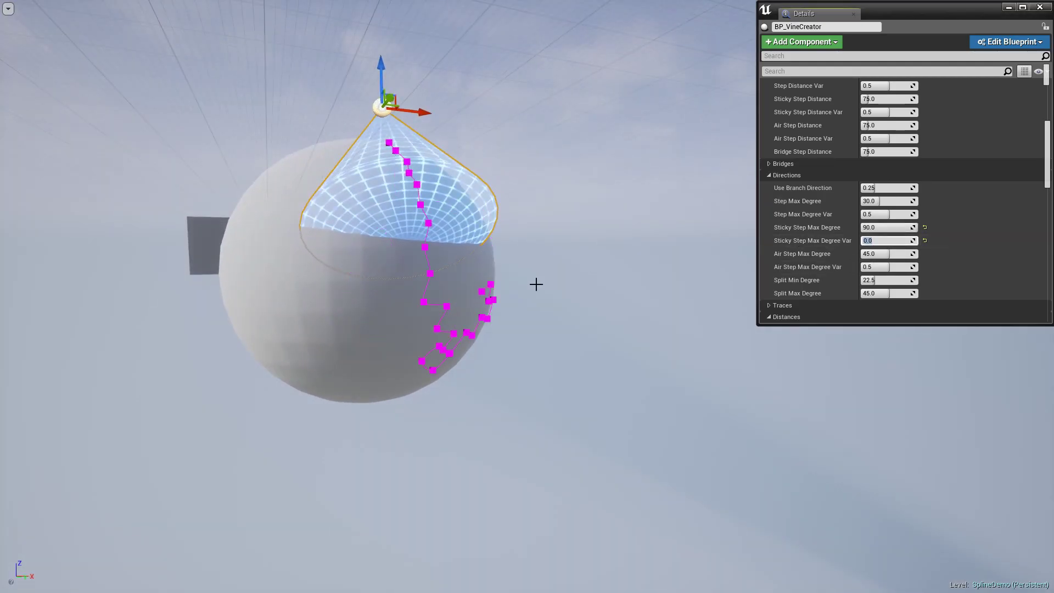
{"action": "scroll", "coordinate": [890, 171], "scroll_direction": "up", "scroll_amount": 5}
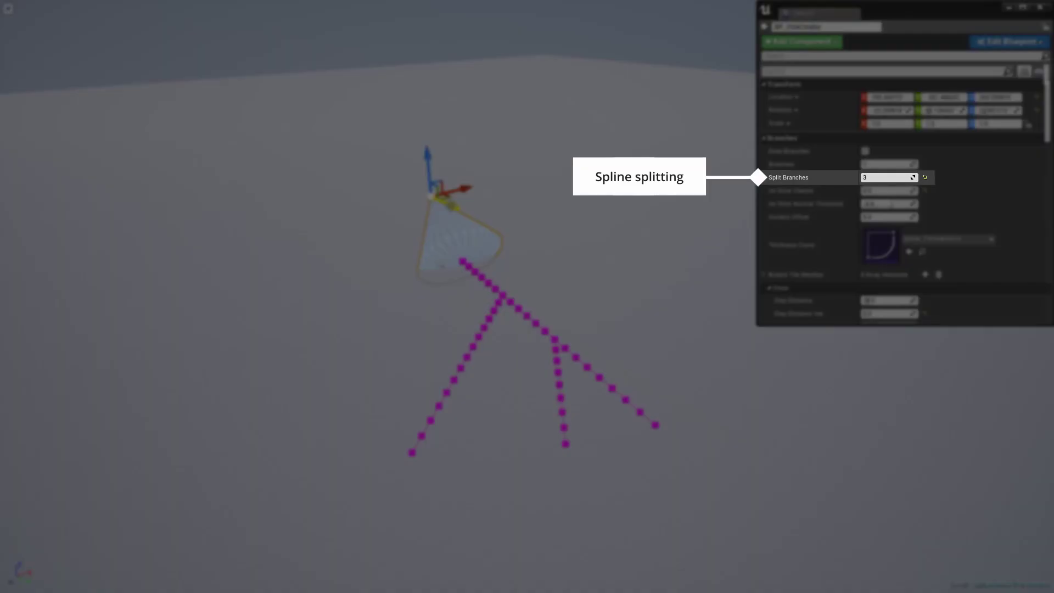
Try longer Max Distance values, settling back on 1500
{"action": "scroll", "coordinate": [871, 221], "scroll_direction": "down", "scroll_amount": 5}
{"action": "scroll", "coordinate": [871, 221], "scroll_direction": "down", "scroll_amount": 5}
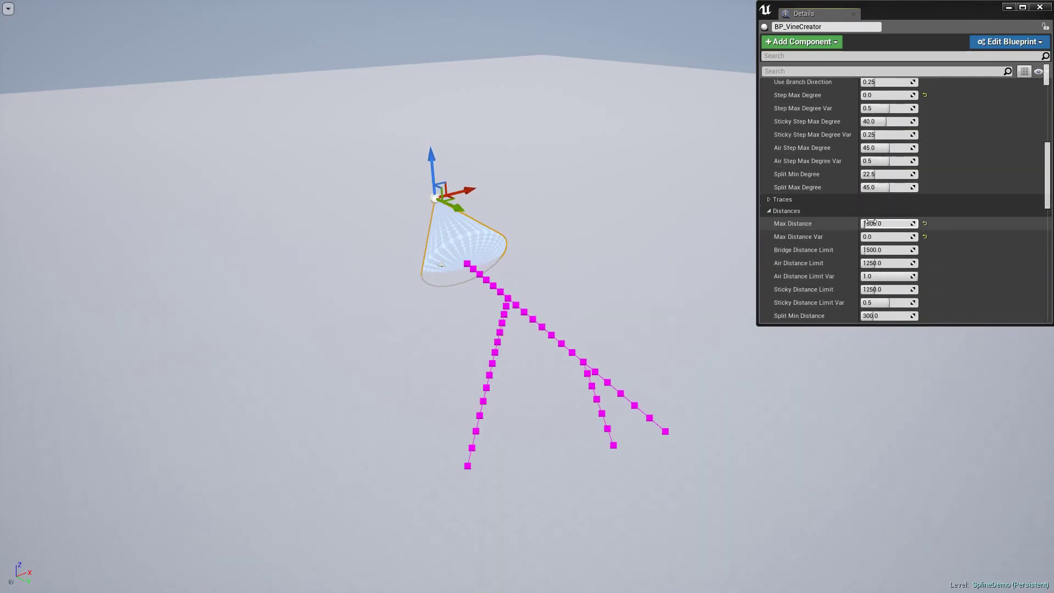
{"action": "key", "text": "Return"}
{"action": "type", "text": "0"}
{"action": "key", "text": "Return"}
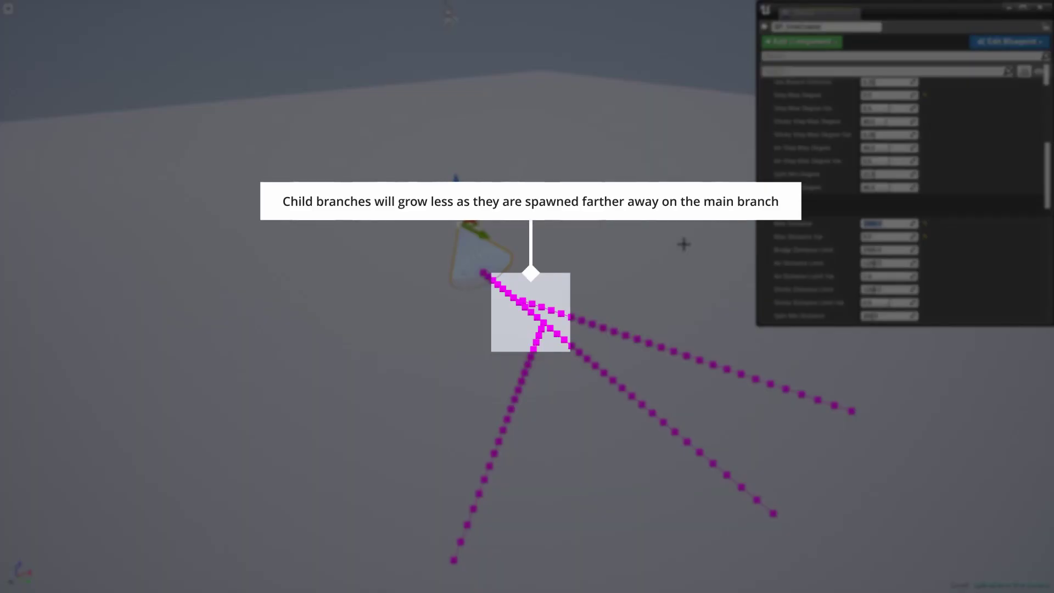
{"action": "type", "text": "20"}
{"action": "key", "text": "Return"}
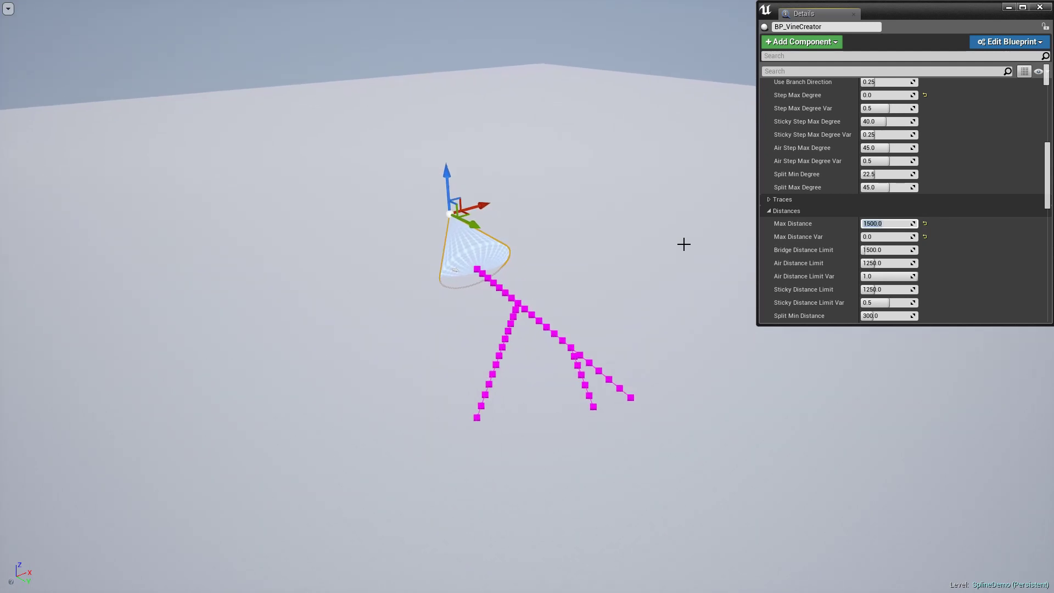
Set Split Min Degree to 80 and Split Max Degree to 90
{"action": "scroll", "coordinate": [855, 233], "scroll_direction": "down", "scroll_amount": 3}
{"action": "scroll", "coordinate": [855, 232], "scroll_direction": "up", "scroll_amount": 8}
{"action": "scroll", "coordinate": [855, 232], "scroll_direction": "down", "scroll_amount": 2}
{"action": "left_click", "coordinate": [885, 262]}
{"action": "type", "text": "10"}
{"action": "key", "text": "Return"}
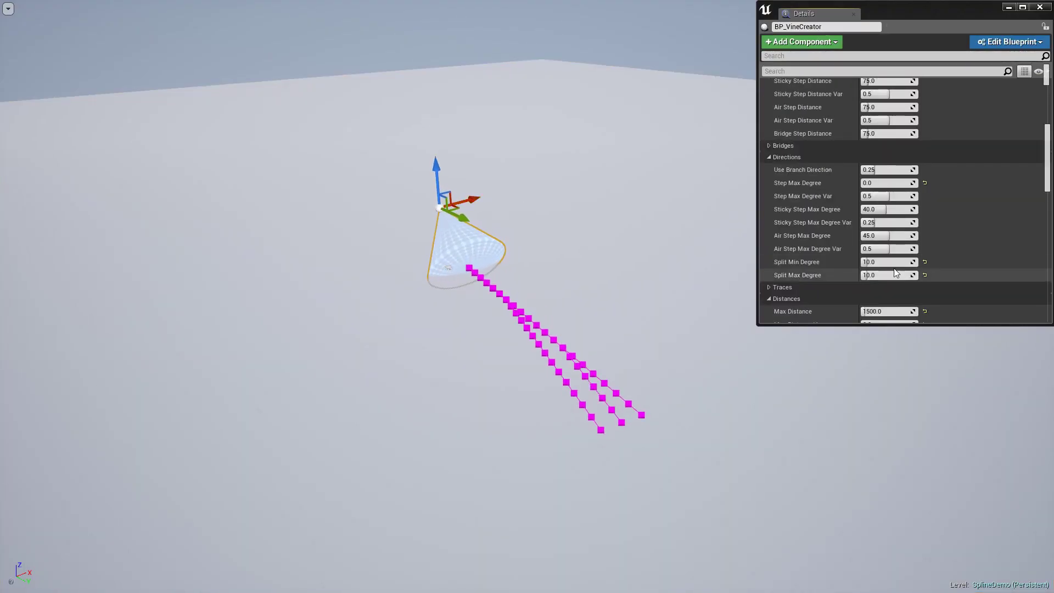
{"action": "key", "text": "Return"}
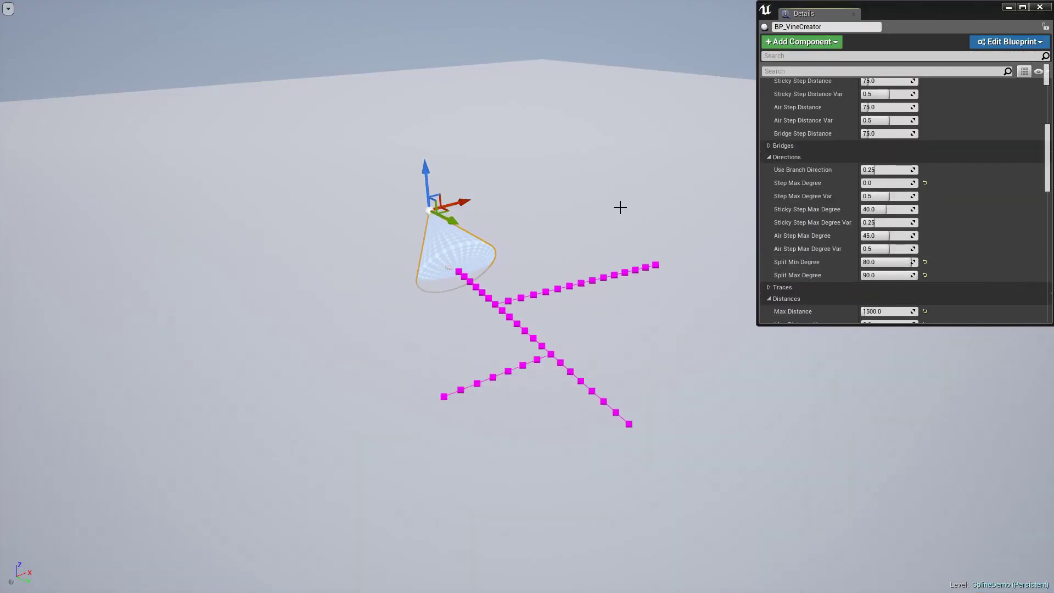
Edit Split Max Distance and nudge the actor to compare the regenerated branches
{"action": "scroll", "coordinate": [885, 220], "scroll_direction": "down", "scroll_amount": 3}
{"action": "scroll", "coordinate": [886, 220], "scroll_direction": "down", "scroll_amount": 3}
{"action": "left_click", "coordinate": [885, 276]}
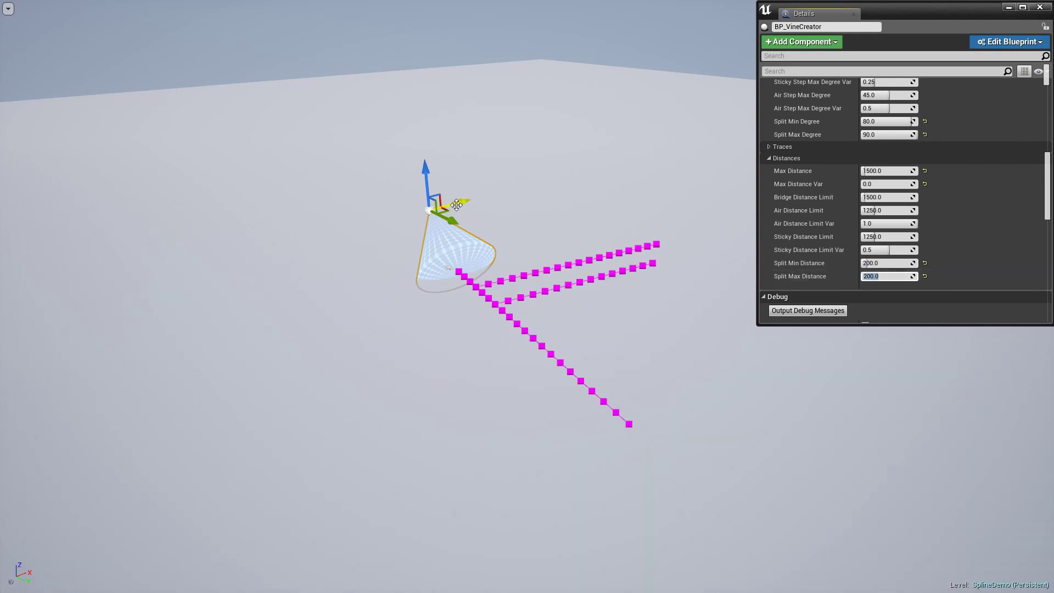
{"action": "left_click_drag", "start_coordinate": [456, 203], "coordinate": [459, 204]}
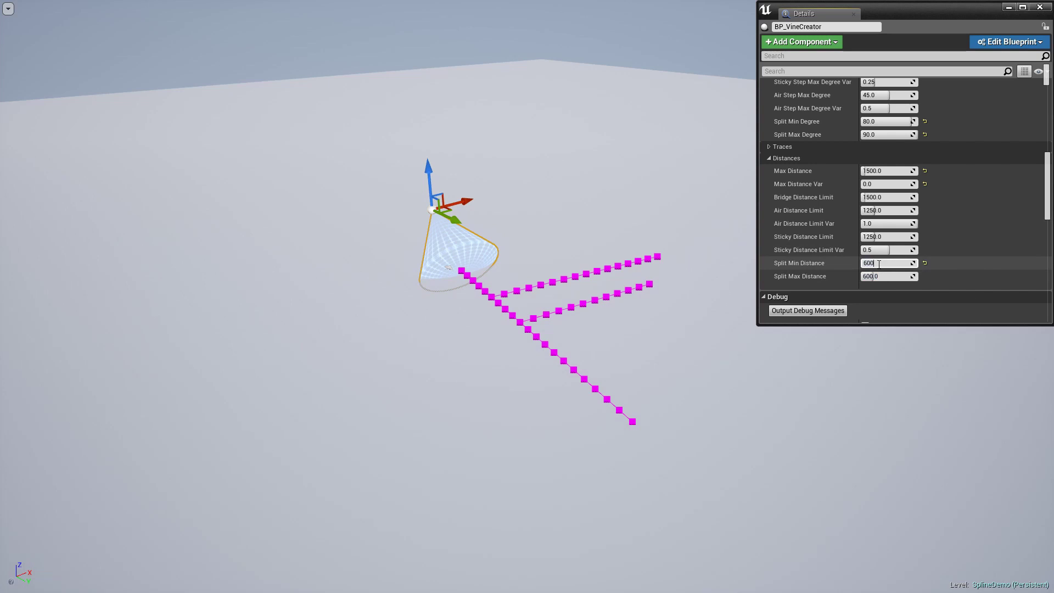
{"action": "left_click_drag", "start_coordinate": [460, 202], "coordinate": [456, 203]}
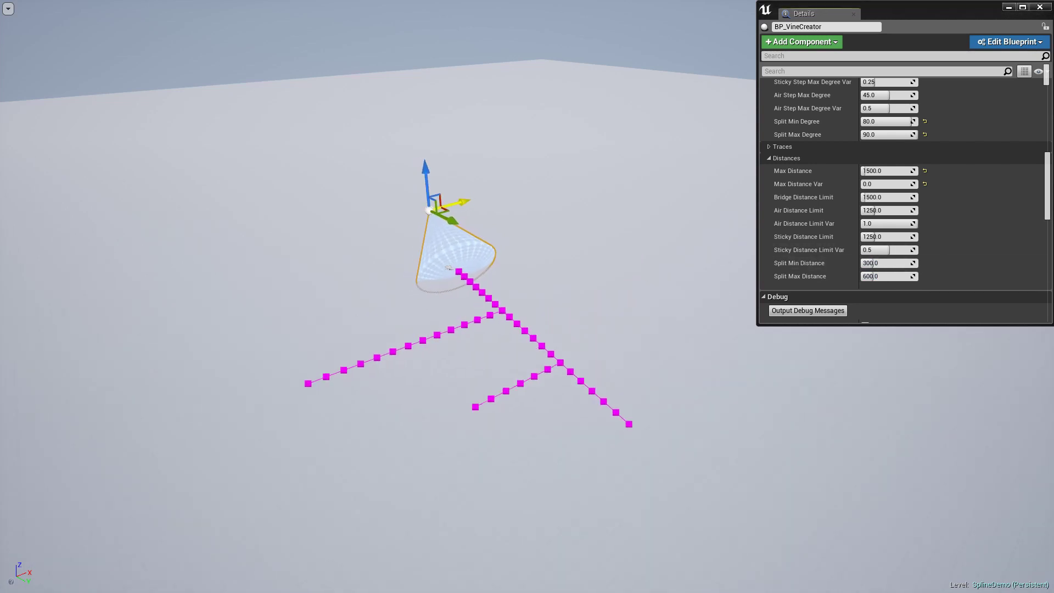
{"action": "left_click_drag", "start_coordinate": [460, 203], "coordinate": [456, 203]}
Reset Split Min and Max Degree to defaults and commit Split Max Distance of 350
{"action": "scroll", "coordinate": [855, 207], "scroll_direction": "down", "scroll_amount": 1}
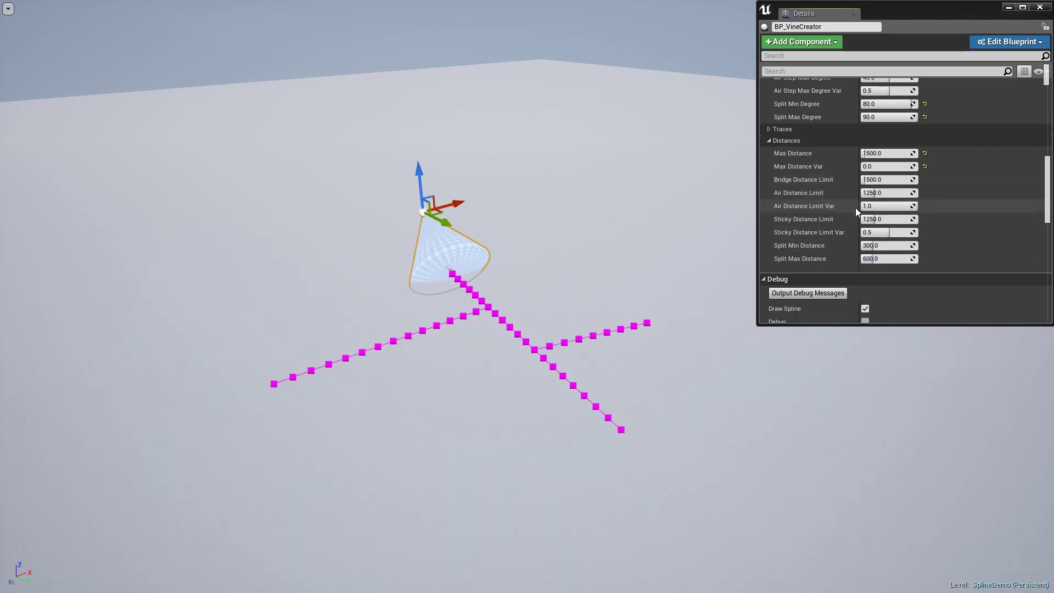
{"action": "scroll", "coordinate": [924, 157], "scroll_direction": "up", "scroll_amount": 3}
{"action": "left_click", "coordinate": [925, 157]}
{"action": "left_click", "coordinate": [924, 169]}
{"action": "type", "text": "350"}
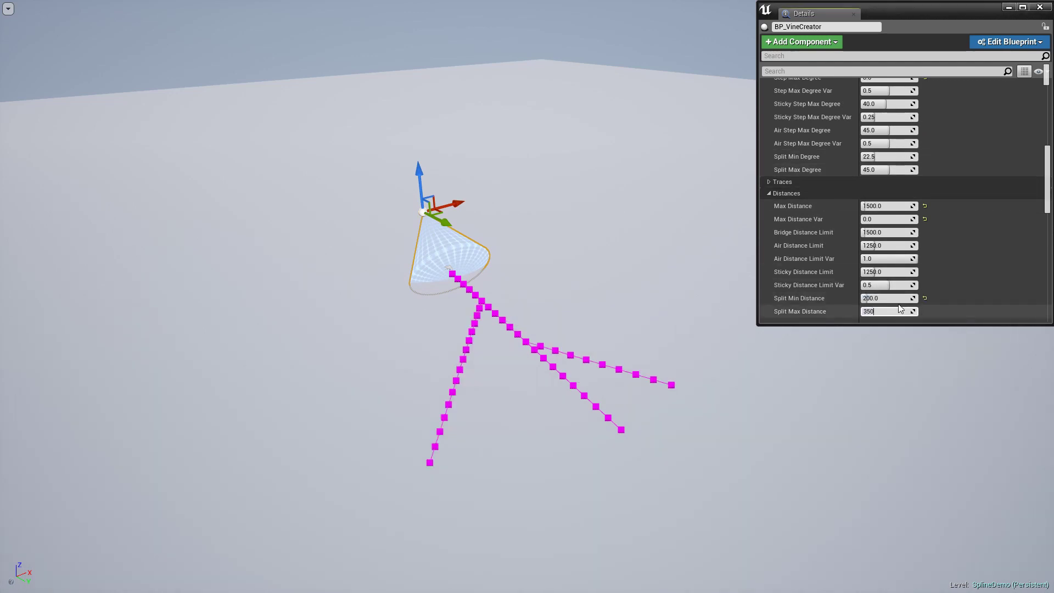
{"action": "key", "text": "Return"}
{"action": "scroll", "coordinate": [895, 263], "scroll_direction": "up", "scroll_amount": 5}
{"action": "scroll", "coordinate": [877, 148], "scroll_direction": "up", "scroll_amount": 5}
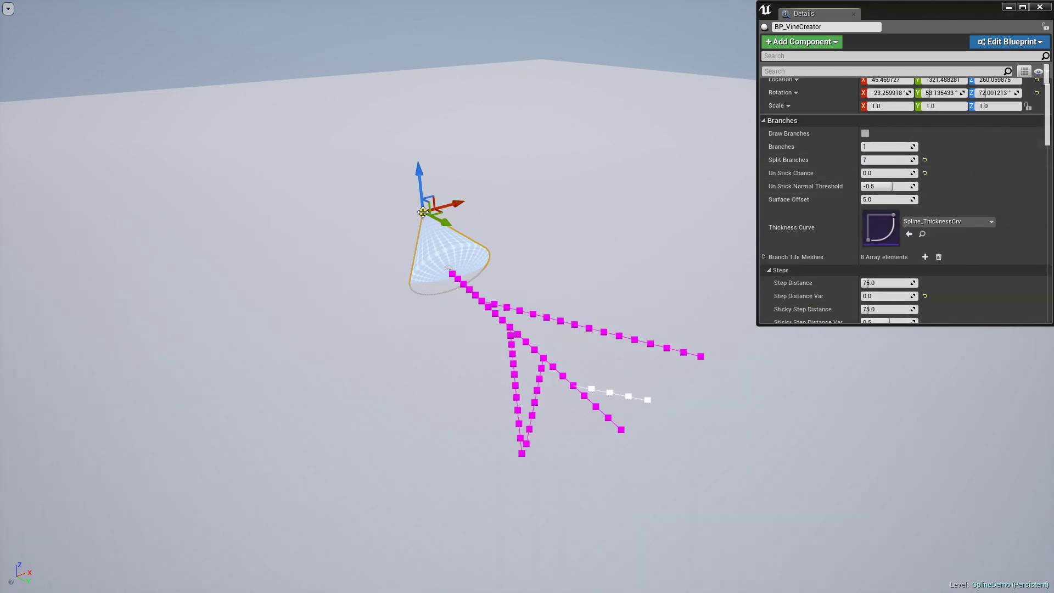
{"action": "left_click_drag", "start_coordinate": [422, 212], "coordinate": [415, 209]}
Set Max Distance to 2000 and shift the actor to regrow longer vines
{"action": "scroll", "coordinate": [895, 208], "scroll_direction": "down", "scroll_amount": 10}
{"action": "left_click", "coordinate": [895, 205]}
{"action": "type", "text": "20"}
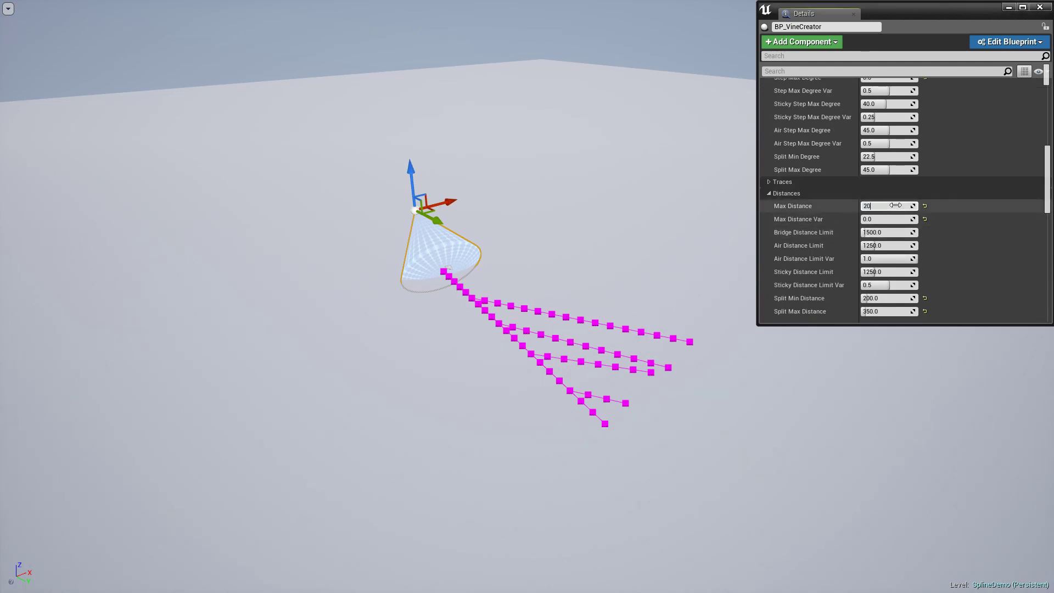
{"action": "type", "text": "00"}
{"action": "key", "text": "Return"}
{"action": "left_click_drag", "start_coordinate": [437, 219], "coordinate": [440, 220]}
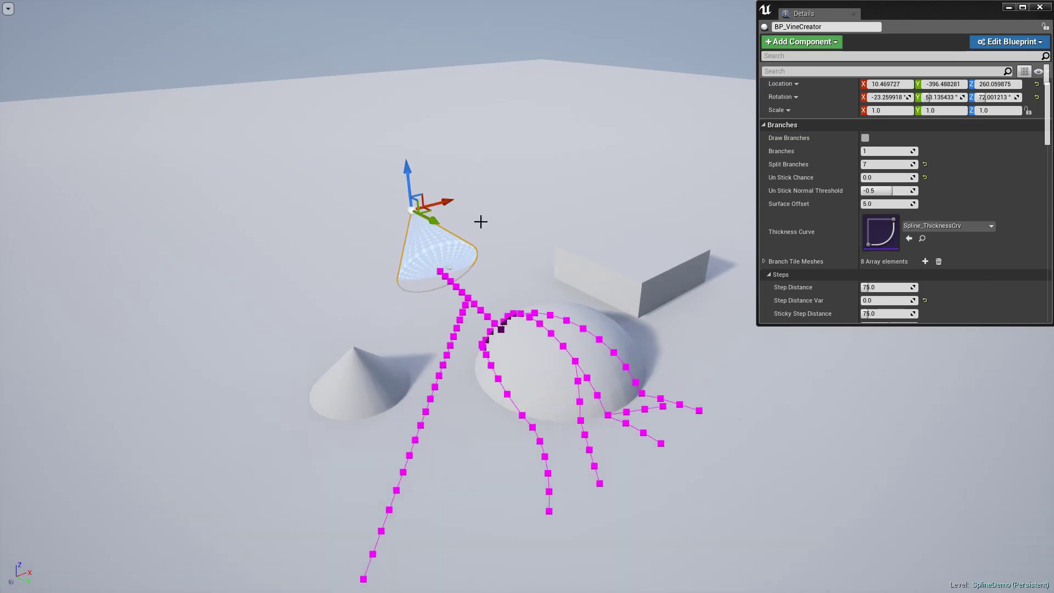
Rotate the vine creator and move it up and right over the shapes
{"action": "key", "text": "e"}
{"action": "left_click_drag", "start_coordinate": [417, 252], "coordinate": [445, 282]}
{"action": "key", "text": "w"}
{"action": "mouse_move", "coordinate": [439, 168]}
{"action": "left_mouse_down"}
{"action": "mouse_move", "coordinate": [518, 236]}
{"action": "mouse_move", "coordinate": [414, 228]}
{"action": "mouse_move", "coordinate": [463, 212]}
{"action": "left_mouse_up"}
{"action": "key", "text": "e"}
{"action": "key", "text": "w"}
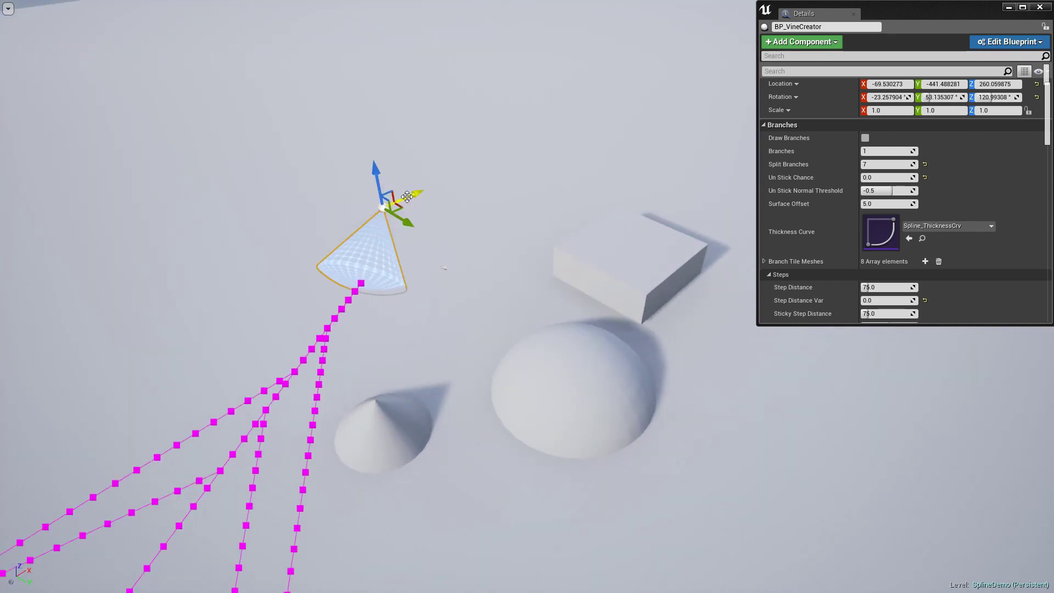
{"action": "left_click_drag", "start_coordinate": [406, 196], "coordinate": [596, 124]}
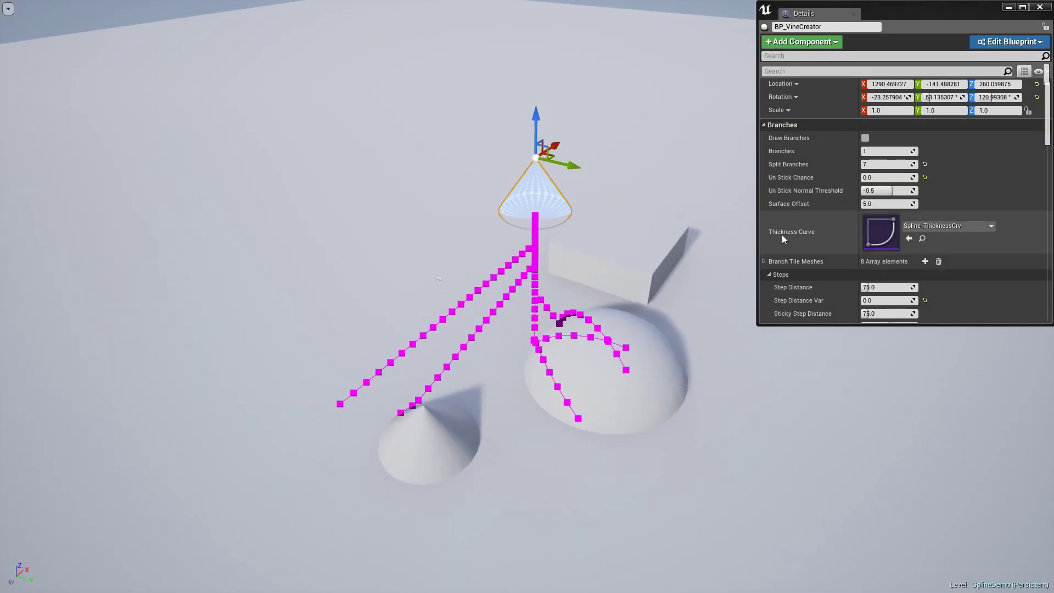
Set Use Branch Direction 1.0, Step Max Degree 20 and Split Min Degree 45, then nudge the creator along Y
{"action": "scroll", "coordinate": [782, 235], "scroll_direction": "down", "scroll_amount": 4}
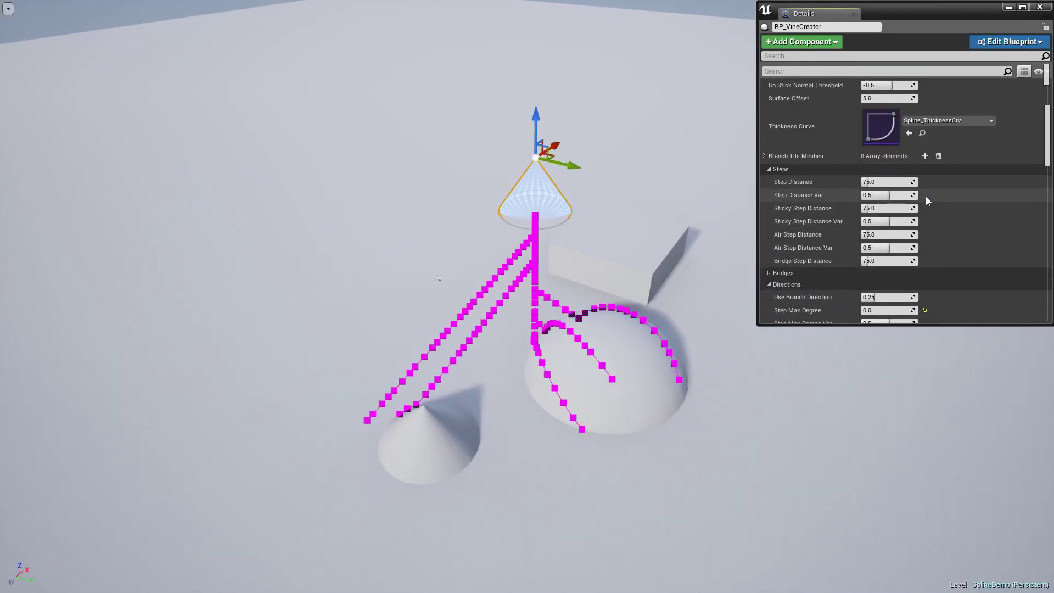
{"action": "scroll", "coordinate": [926, 199], "scroll_direction": "down", "scroll_amount": 3}
{"action": "left_click", "coordinate": [924, 236]}
{"action": "scroll", "coordinate": [944, 232], "scroll_direction": "down", "scroll_amount": 1}
{"action": "left_click", "coordinate": [884, 209]}
{"action": "type", "text": "0"}
{"action": "key", "text": "Return"}
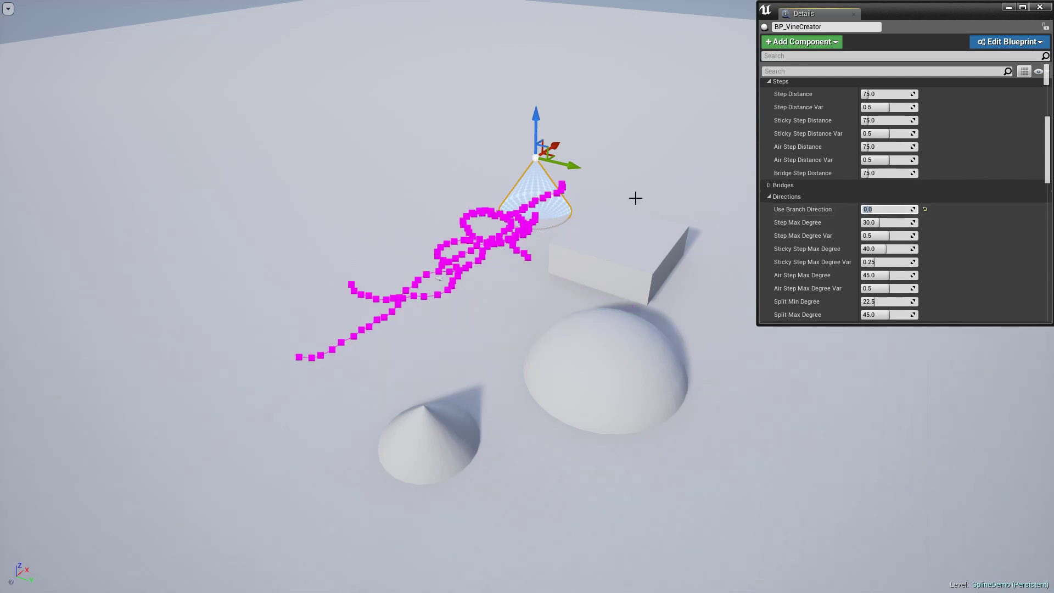
{"action": "type", "text": "0.9"}
{"action": "key", "text": "Return"}
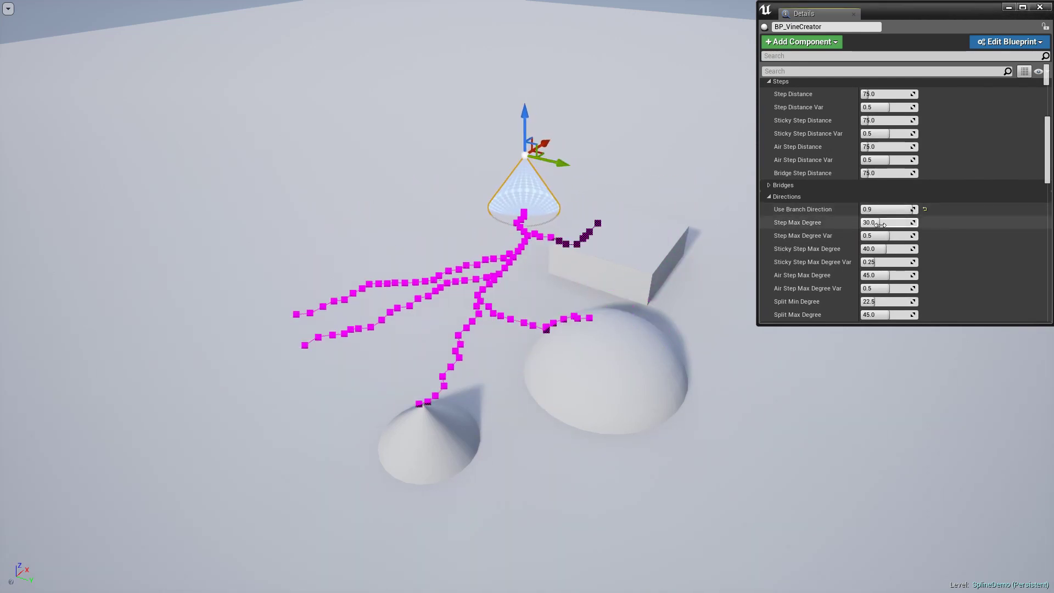
{"action": "mouse_move", "coordinate": [879, 225]}
{"action": "left_mouse_down"}
{"action": "mouse_move", "coordinate": [870, 224]}
{"action": "mouse_move", "coordinate": [917, 209]}
{"action": "left_mouse_up"}
{"action": "scroll", "coordinate": [830, 218], "scroll_direction": "down", "scroll_amount": 2}
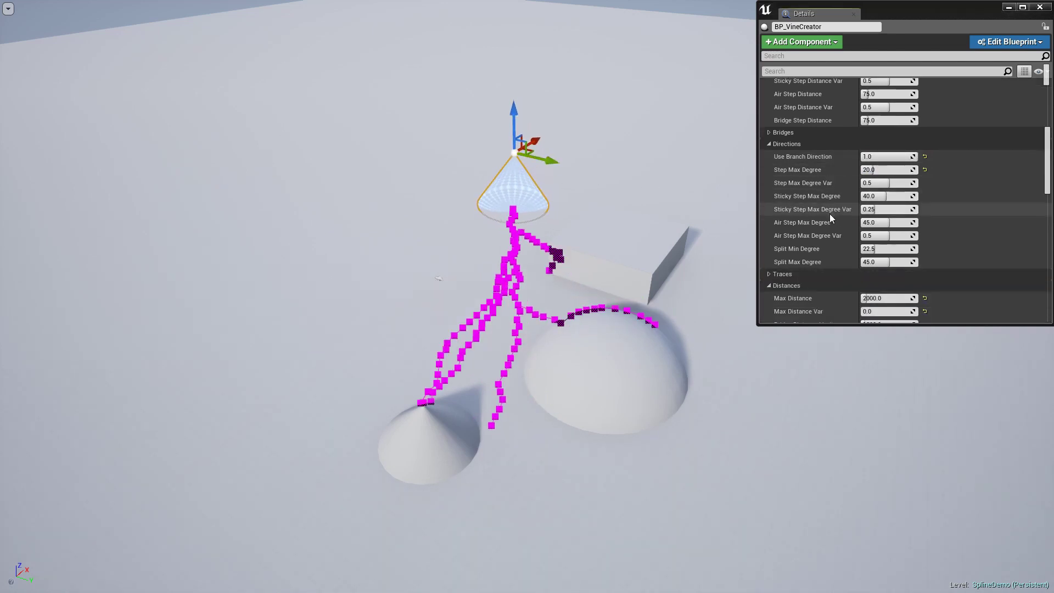
{"action": "left_click_drag", "start_coordinate": [884, 248], "coordinate": [900, 249]}
{"action": "mouse_move", "coordinate": [540, 161]}
{"action": "left_mouse_down"}
{"action": "mouse_move", "coordinate": [604, 170]}
{"action": "mouse_move", "coordinate": [571, 163]}
{"action": "left_mouse_up"}
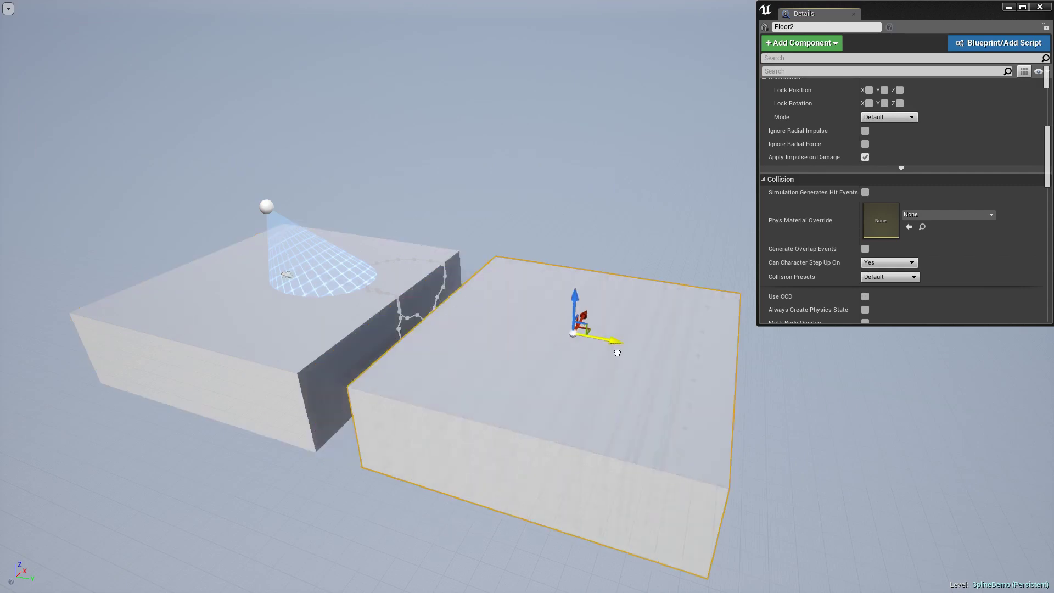
Move Floor2 away, set the vine creator's Bridgeness to 1.0 and adjust bridge gravity
{"action": "left_click_drag", "start_coordinate": [618, 352], "coordinate": [759, 400]}
{"action": "left_click", "coordinate": [306, 247]}
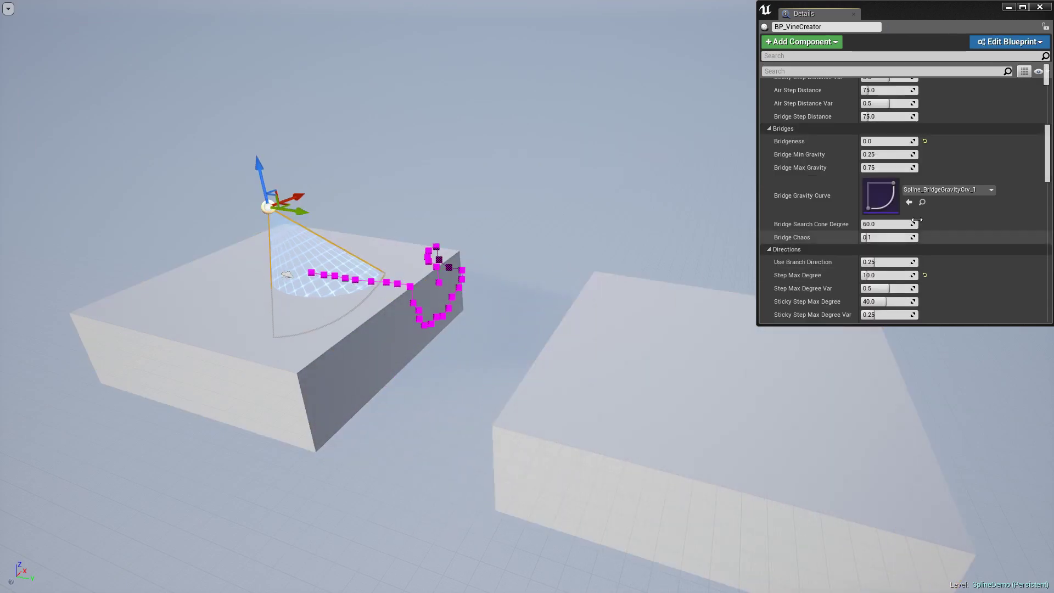
{"action": "type", "text": "1"}
{"action": "key", "text": "Return"}
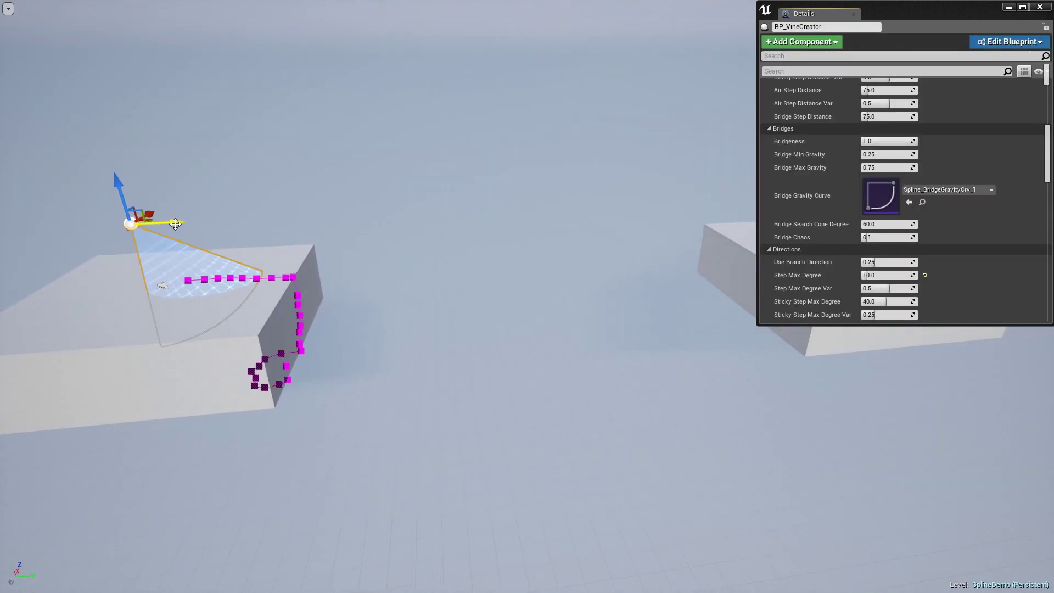
{"action": "scroll", "coordinate": [824, 242], "scroll_direction": "down", "scroll_amount": 5}
{"action": "scroll", "coordinate": [824, 241], "scroll_direction": "down", "scroll_amount": 5}
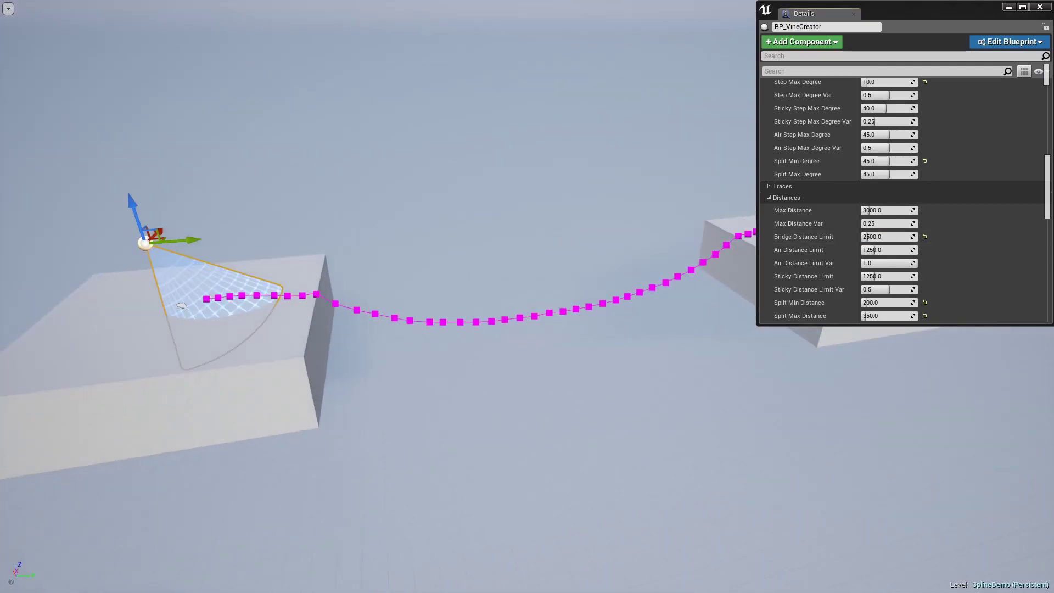
{"action": "scroll", "coordinate": [844, 259], "scroll_direction": "down", "scroll_amount": 1}
{"action": "scroll", "coordinate": [836, 259], "scroll_direction": "up", "scroll_amount": 5}
{"action": "scroll", "coordinate": [837, 255], "scroll_direction": "up", "scroll_amount": 5}
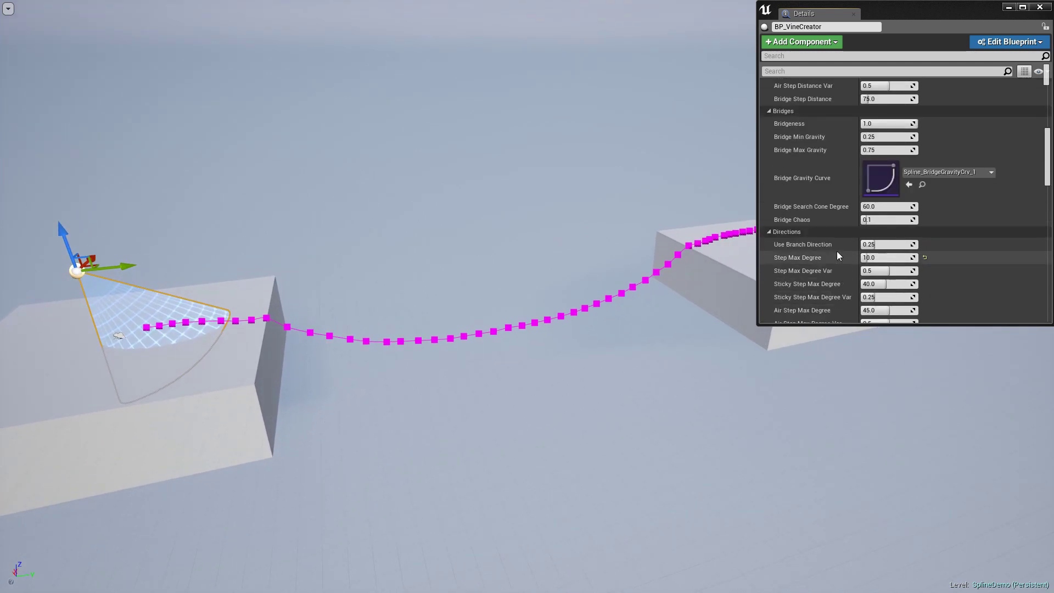
{"action": "left_click_drag", "start_coordinate": [881, 149], "coordinate": [885, 138]}
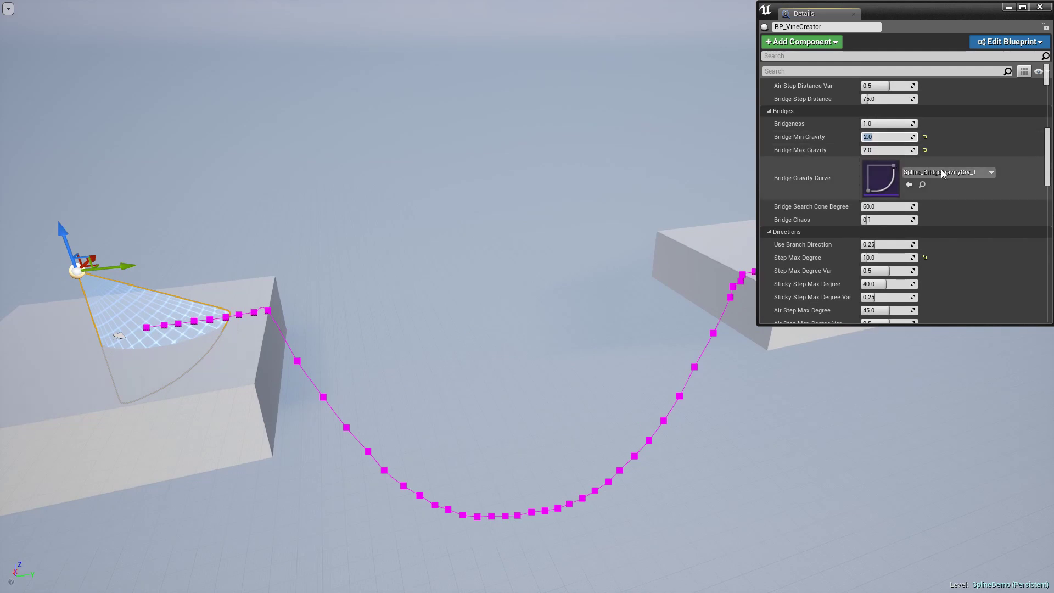
Try several bridge gravity curves, settling on Spline_BridgeGravityCrv_2, and set Bridge Chaos to 1.0
{"action": "left_click", "coordinate": [948, 172]}
{"action": "left_click", "coordinate": [911, 340]}
{"action": "left_click", "coordinate": [955, 172]}
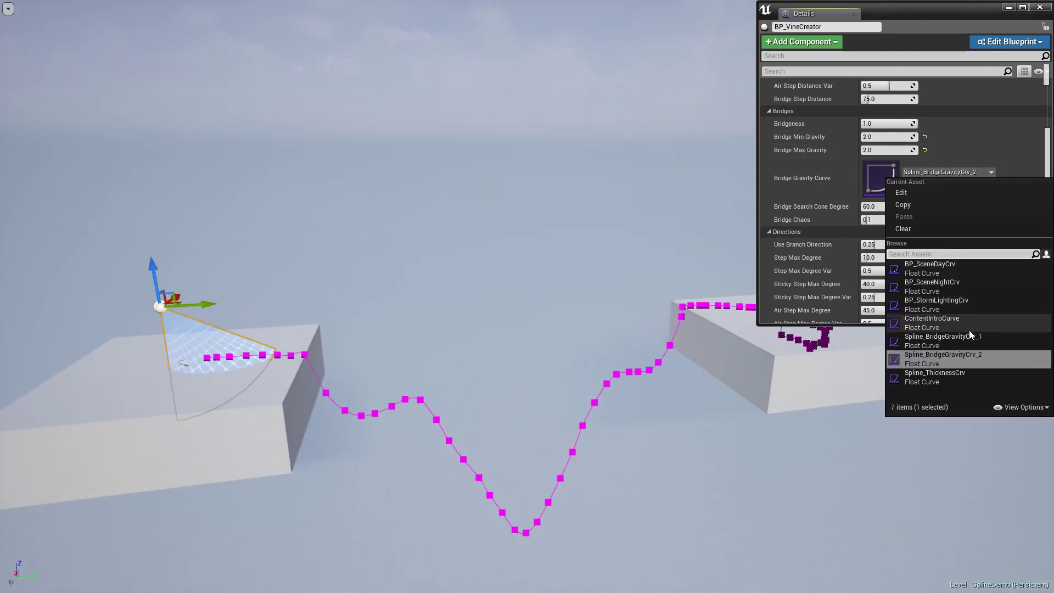
{"action": "left_click", "coordinate": [933, 322]}
{"action": "left_click", "coordinate": [957, 173]}
{"action": "left_click", "coordinate": [956, 338]}
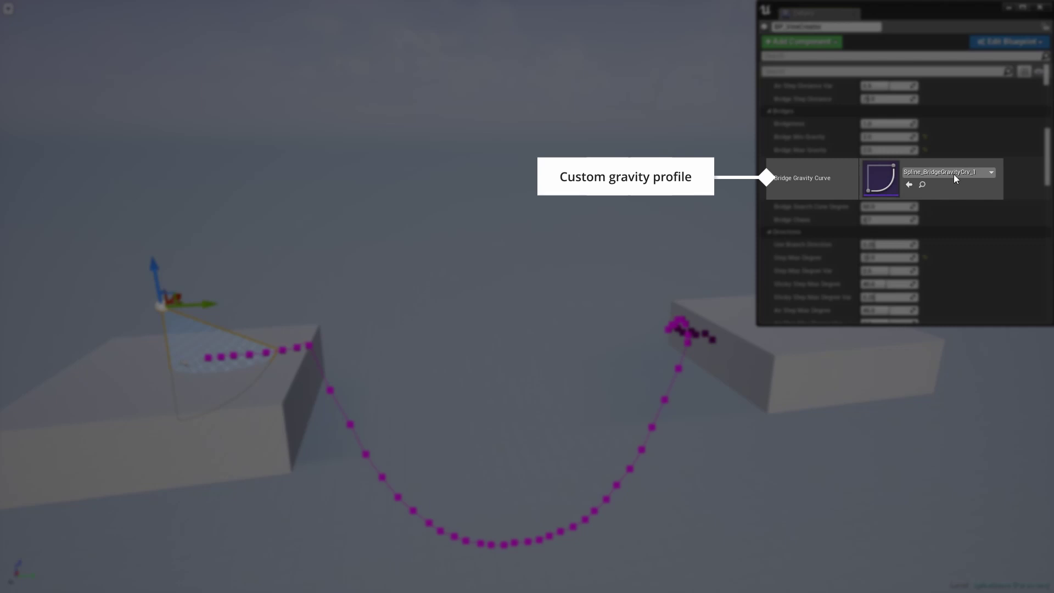
{"action": "left_click", "coordinate": [954, 174]}
{"action": "left_click", "coordinate": [933, 345]}
{"action": "left_click", "coordinate": [891, 217]}
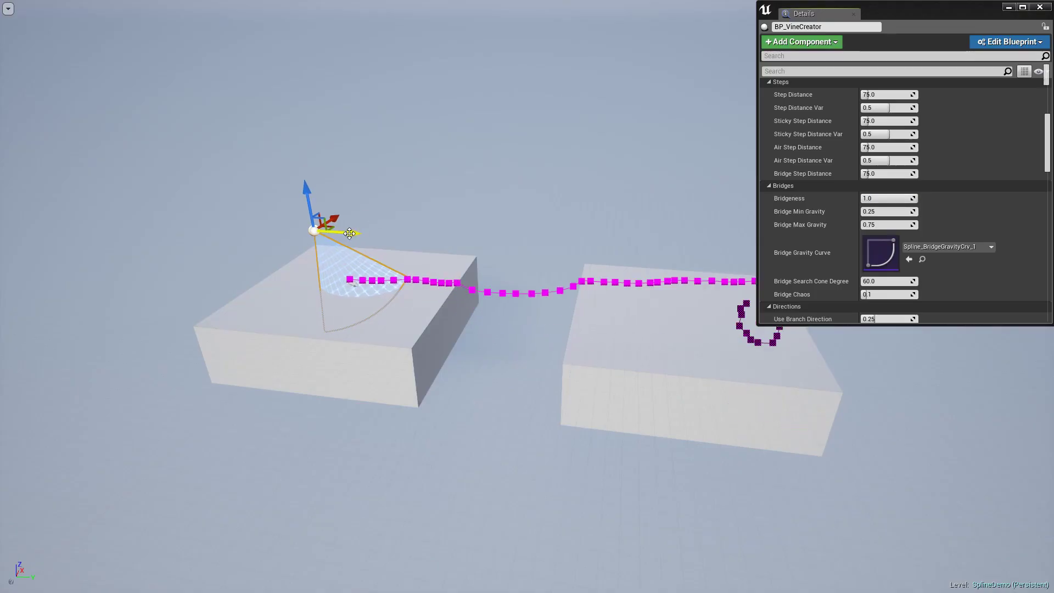
Lower Bridgeness to 0.5 and nudge the vine creator along Y to regrow the vine
{"action": "left_click_drag", "start_coordinate": [349, 233], "coordinate": [344, 233]}
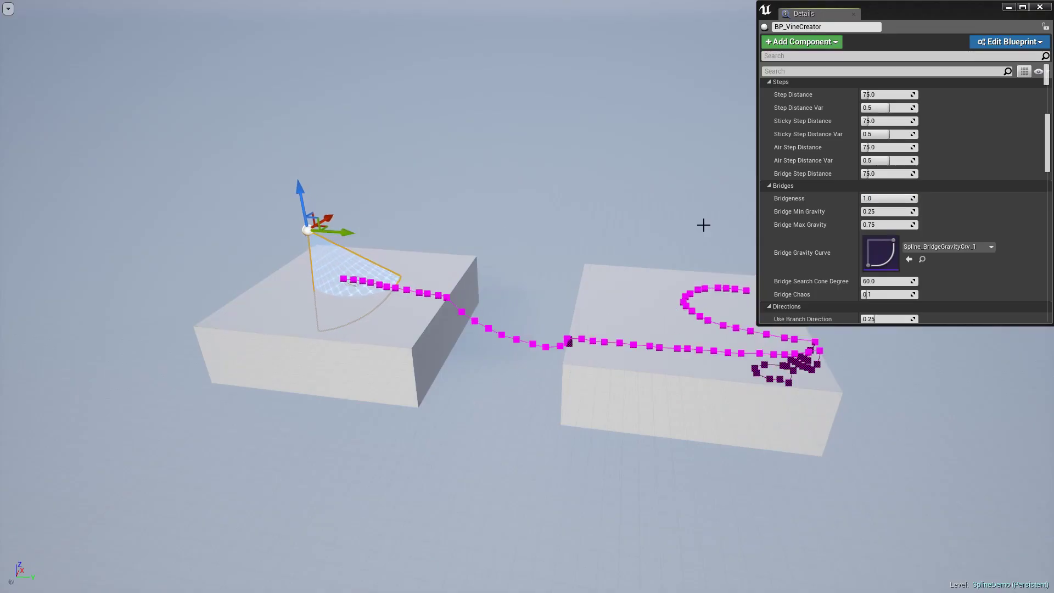
{"action": "left_click", "coordinate": [878, 202]}
{"action": "type", "text": "0.5"}
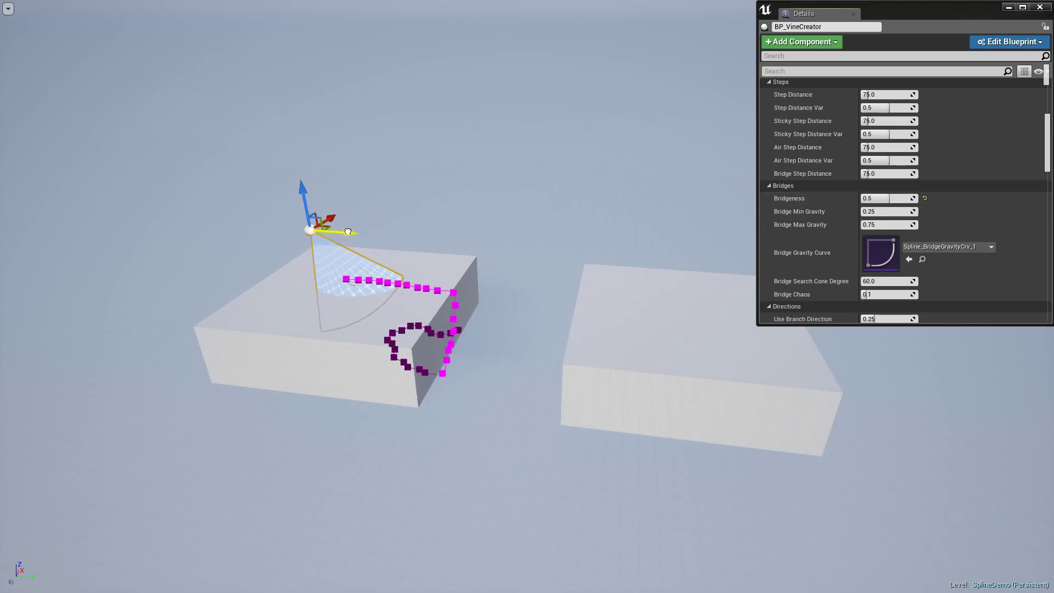
{"action": "left_click_drag", "start_coordinate": [349, 231], "coordinate": [353, 231]}
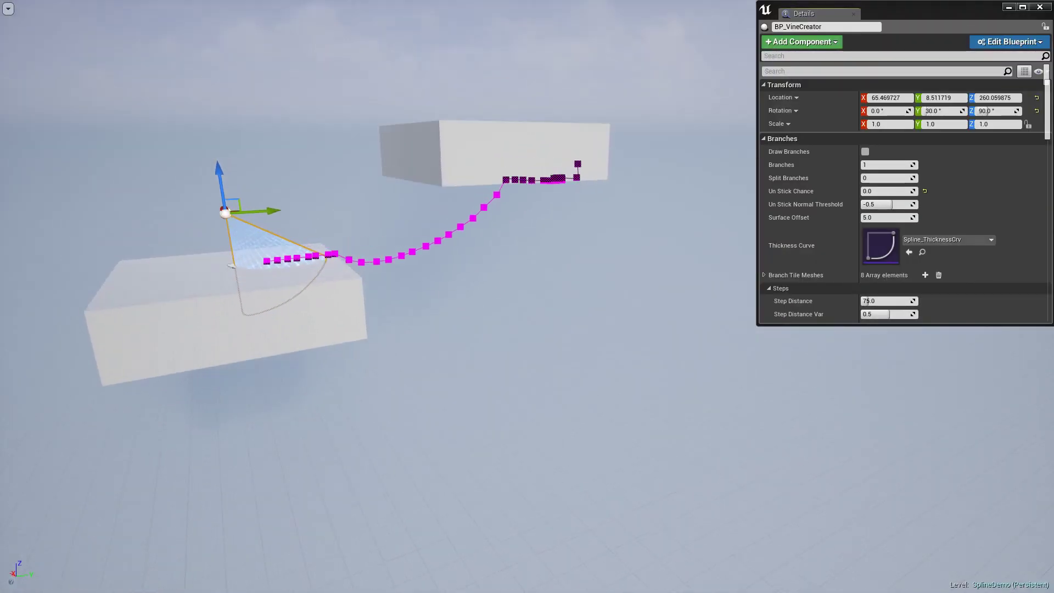
Nudge the vine creator along Y and enable Trace Draw Debug for a duration
{"action": "left_click_drag", "start_coordinate": [269, 243], "coordinate": [281, 243]}
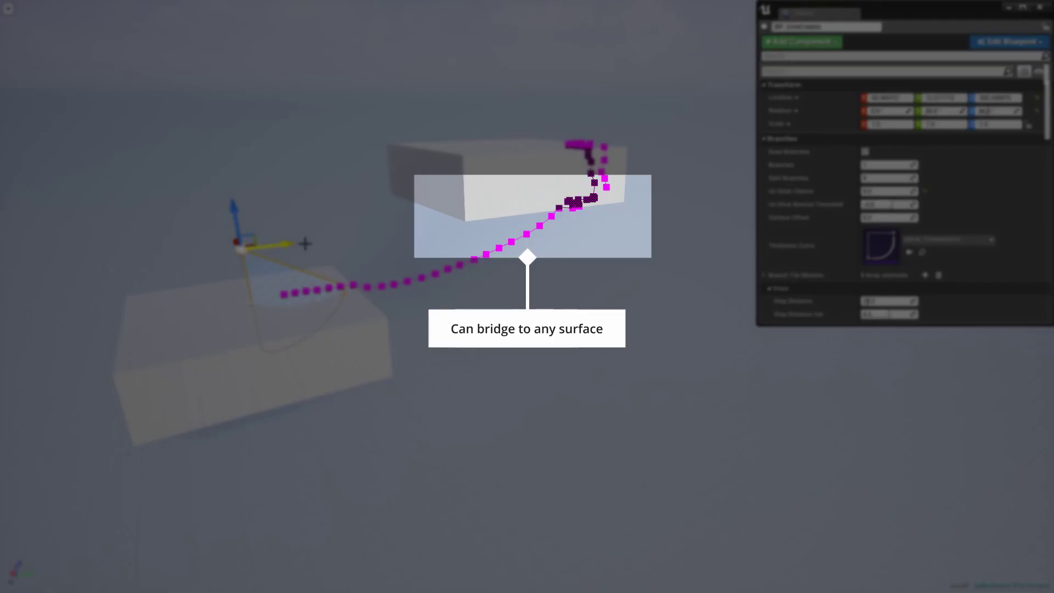
{"action": "scroll", "coordinate": [956, 234], "scroll_direction": "down", "scroll_amount": 1}
{"action": "scroll", "coordinate": [957, 238], "scroll_direction": "down", "scroll_amount": 3}
{"action": "scroll", "coordinate": [957, 238], "scroll_direction": "down", "scroll_amount": 3}
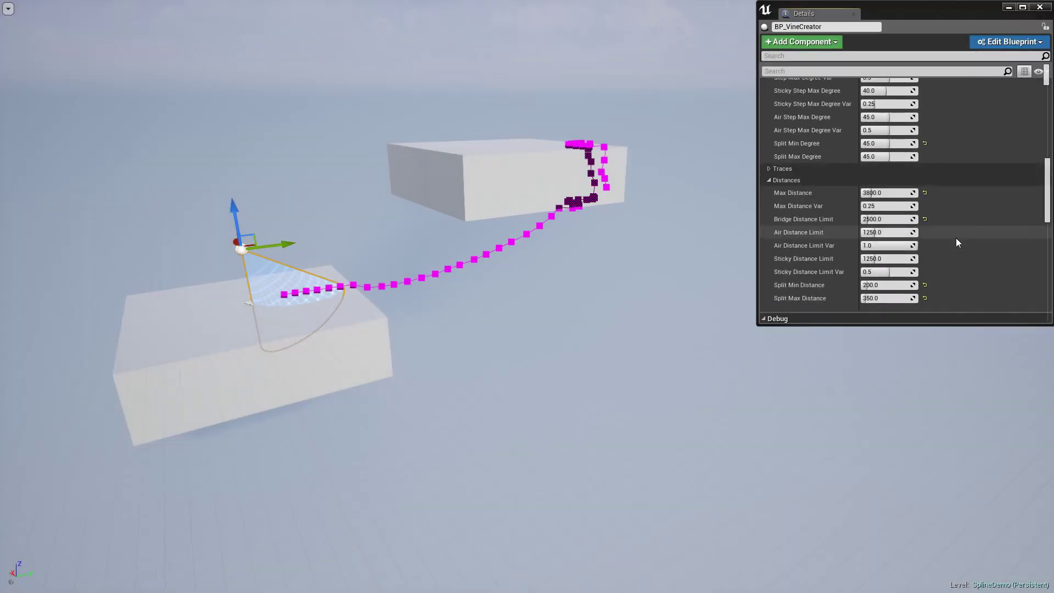
{"action": "scroll", "coordinate": [956, 238], "scroll_direction": "down", "scroll_amount": 2}
{"action": "left_click", "coordinate": [915, 268]}
{"action": "left_click", "coordinate": [883, 285]}
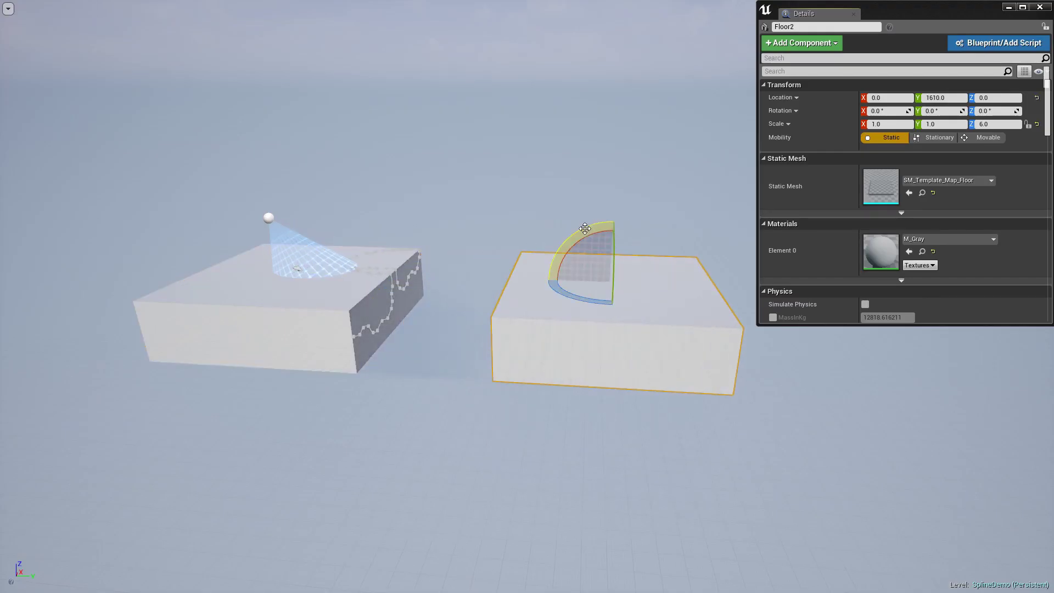
Stand Floor2 upright and set the vine creator's Split Branches to 6
{"action": "left_click_drag", "start_coordinate": [585, 228], "coordinate": [681, 274]}
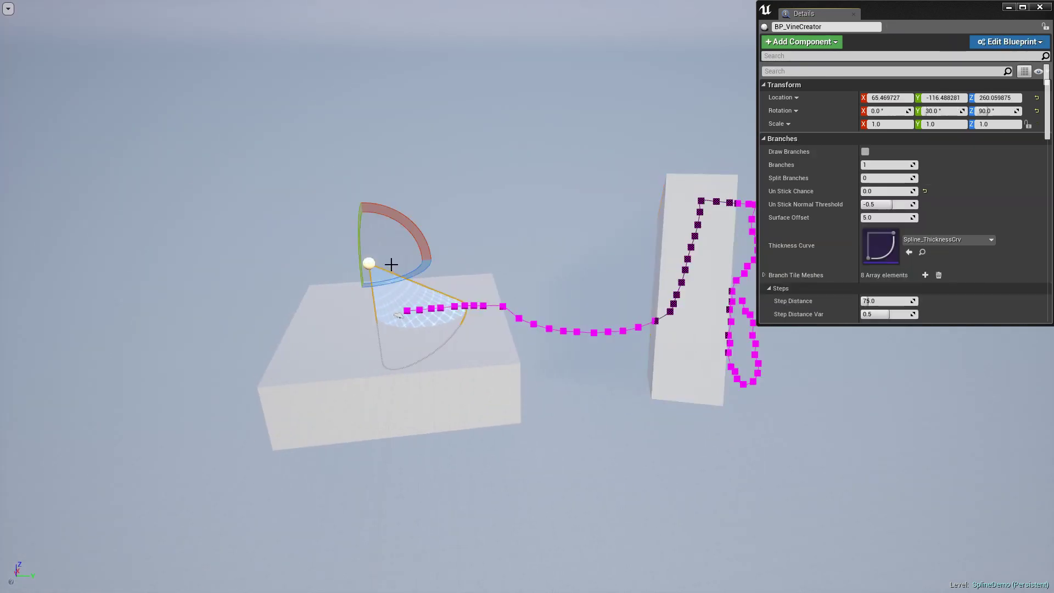
{"action": "left_click_drag", "start_coordinate": [171, 296], "coordinate": [251, 282]}
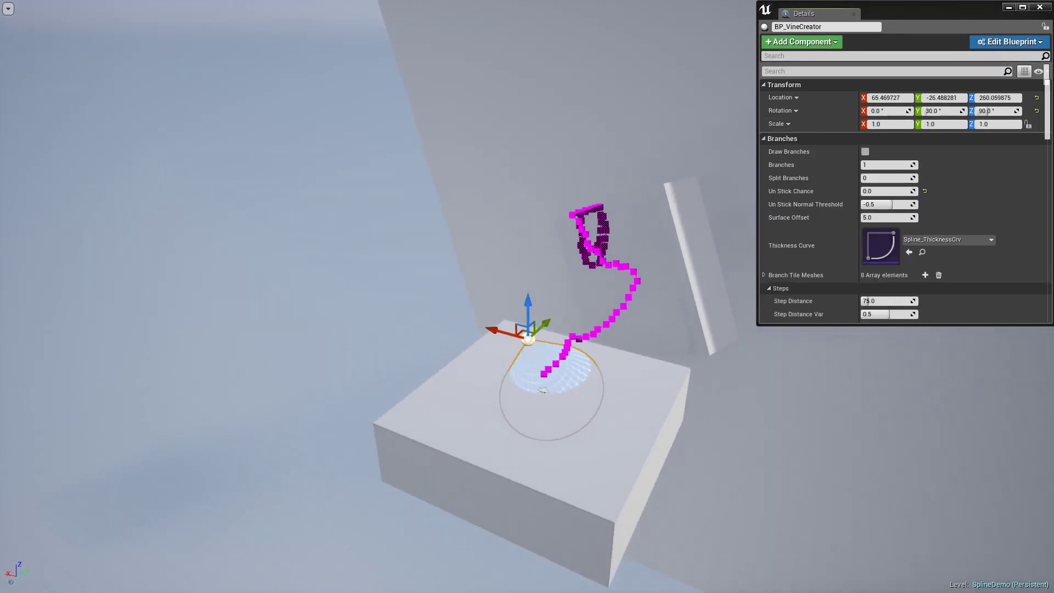
{"action": "left_click", "coordinate": [282, 454]}
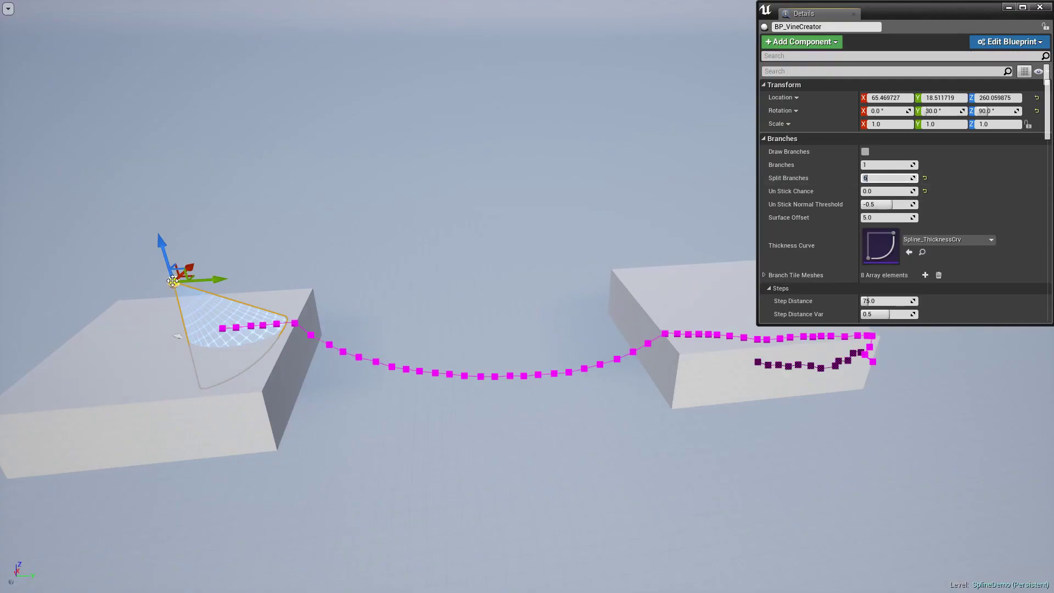
{"action": "key", "text": "Return"}
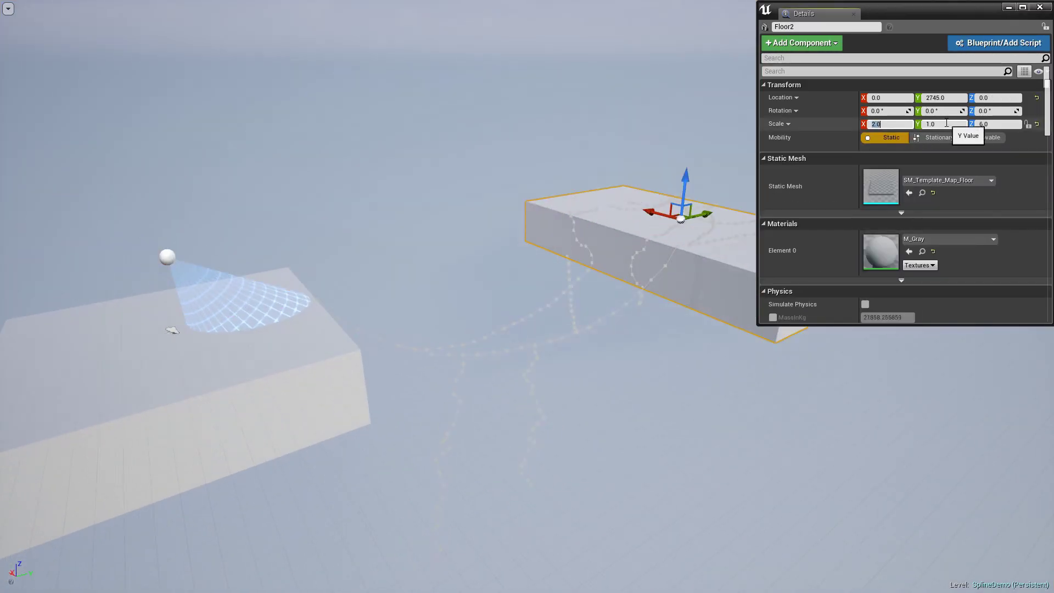
Scale Floor2 to X 4 and Z 16, then drag the vine creator to regrow the vines
{"action": "left_click", "coordinate": [988, 124]}
{"action": "type", "text": "16"}
{"action": "key", "text": "Return"}
{"action": "type", "text": "4"}
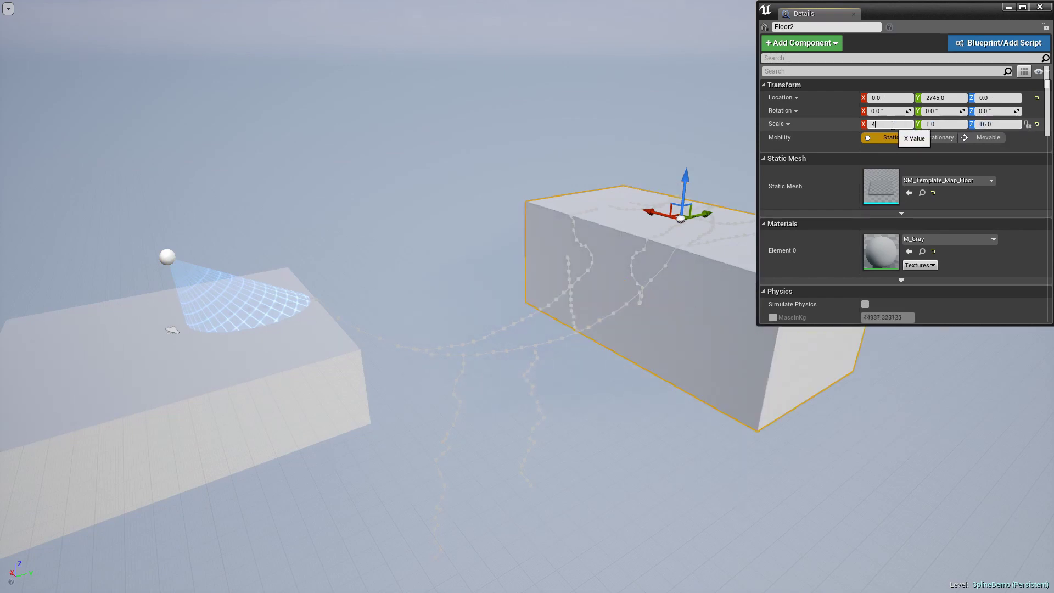
{"action": "key", "text": "Return"}
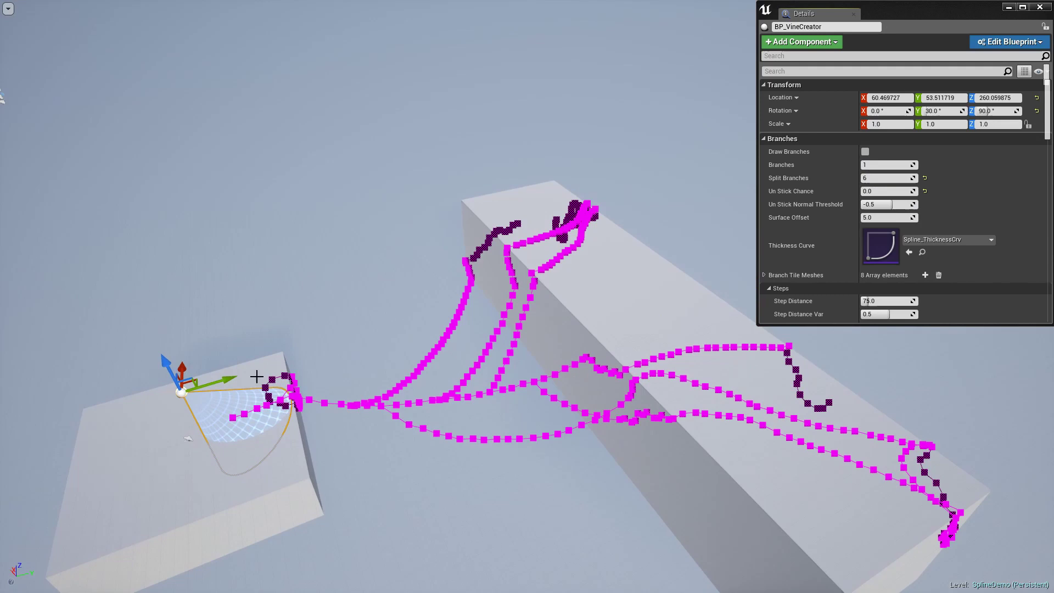
{"action": "left_click_drag", "start_coordinate": [236, 377], "coordinate": [131, 410]}
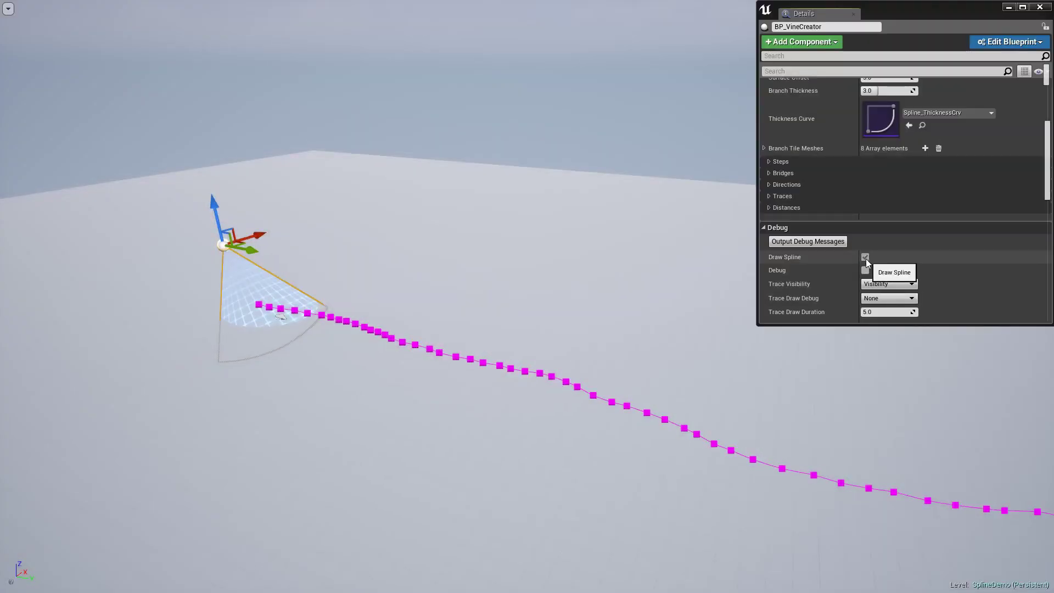
Turn on branch mesh drawing and set the branch thickness to 10
{"action": "left_click", "coordinate": [865, 258]}
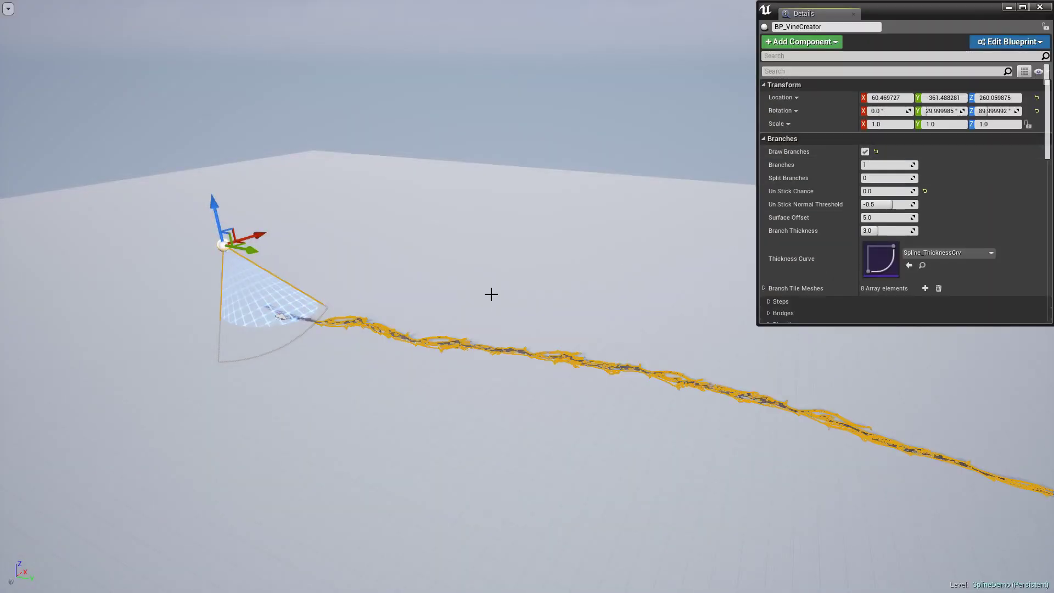
{"action": "left_click_drag", "start_coordinate": [490, 294], "coordinate": [402, 303]}
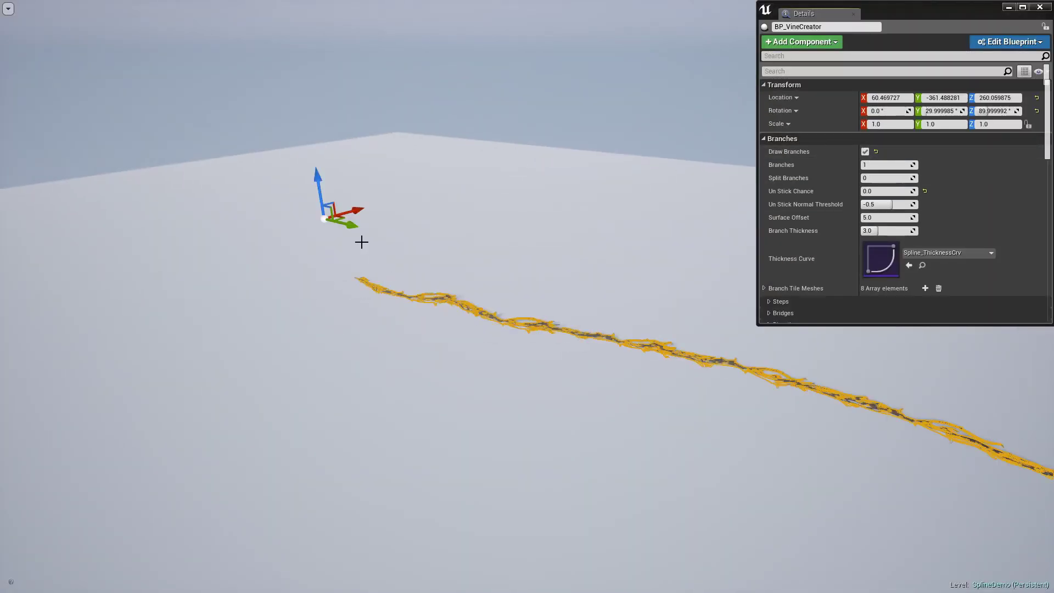
{"action": "left_click", "coordinate": [889, 230]}
{"action": "type", "text": "10"}
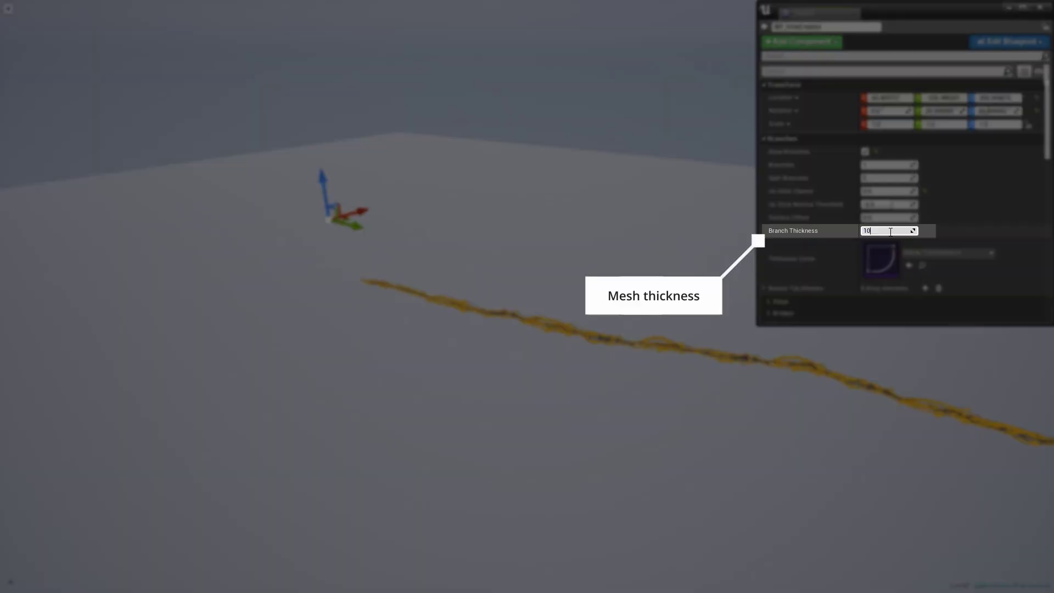
{"action": "key", "text": "Return"}
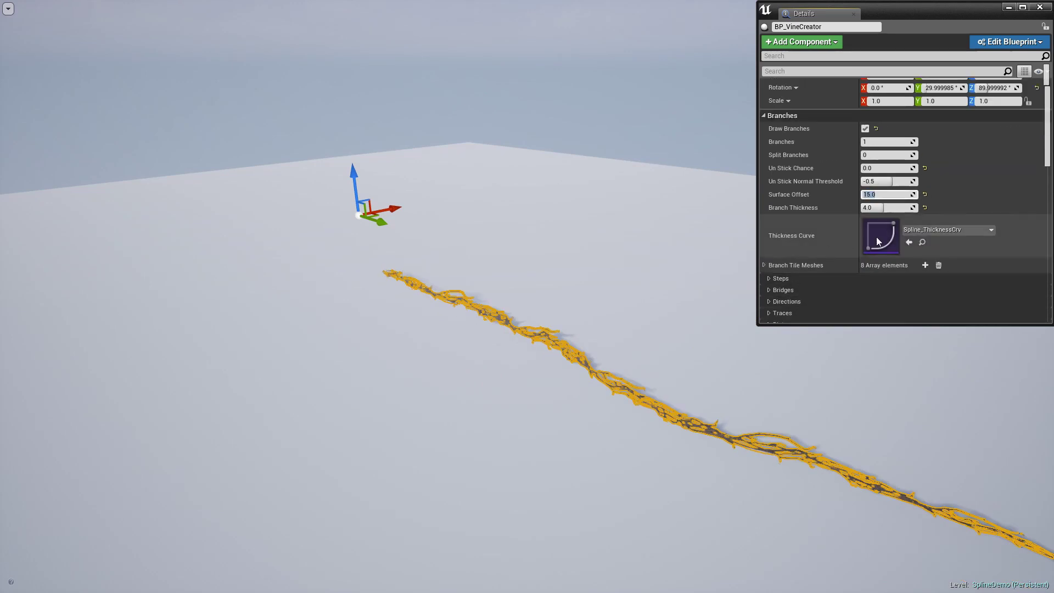
Preview Spline_BridgeGravityCrv_1 and _2 as thickness curve, restore Spline_ThicknessCrv, and expand Branch Tile Meshes
{"action": "left_click", "coordinate": [946, 229]}
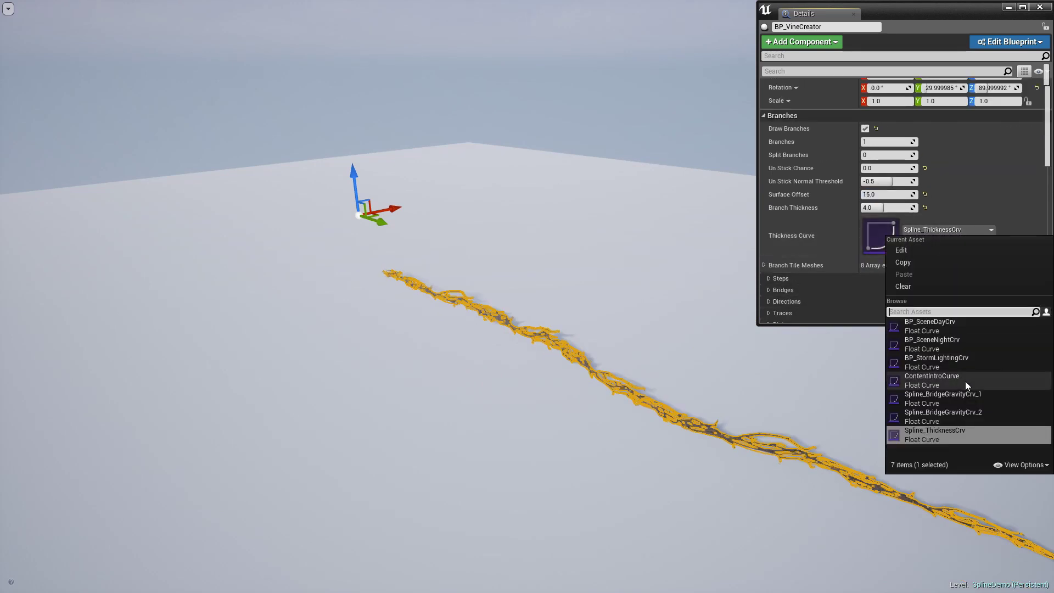
{"action": "left_click", "coordinate": [964, 381]}
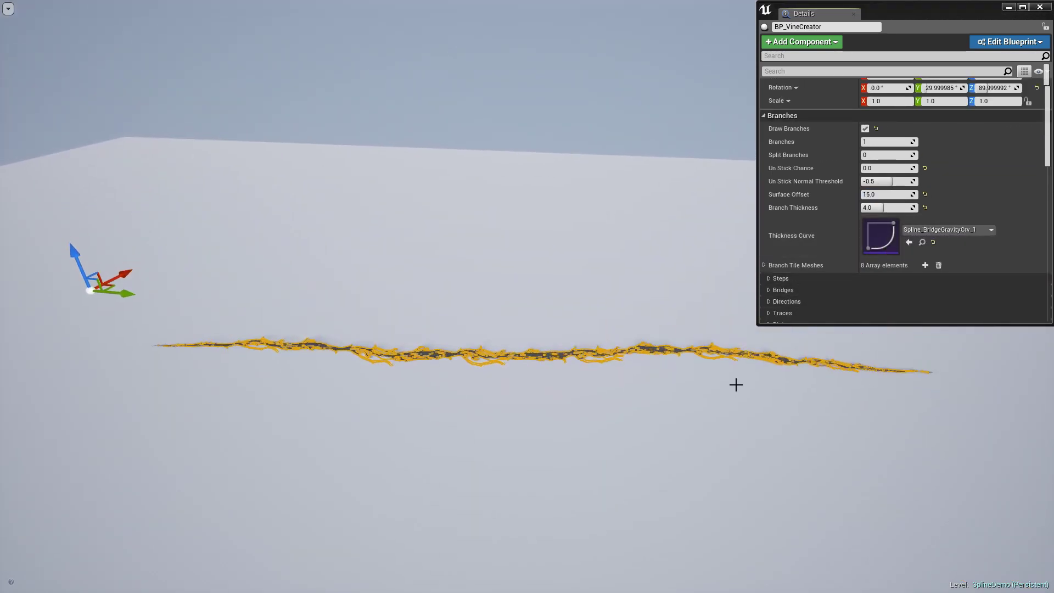
{"action": "left_click", "coordinate": [944, 229]}
{"action": "left_click", "coordinate": [955, 415]}
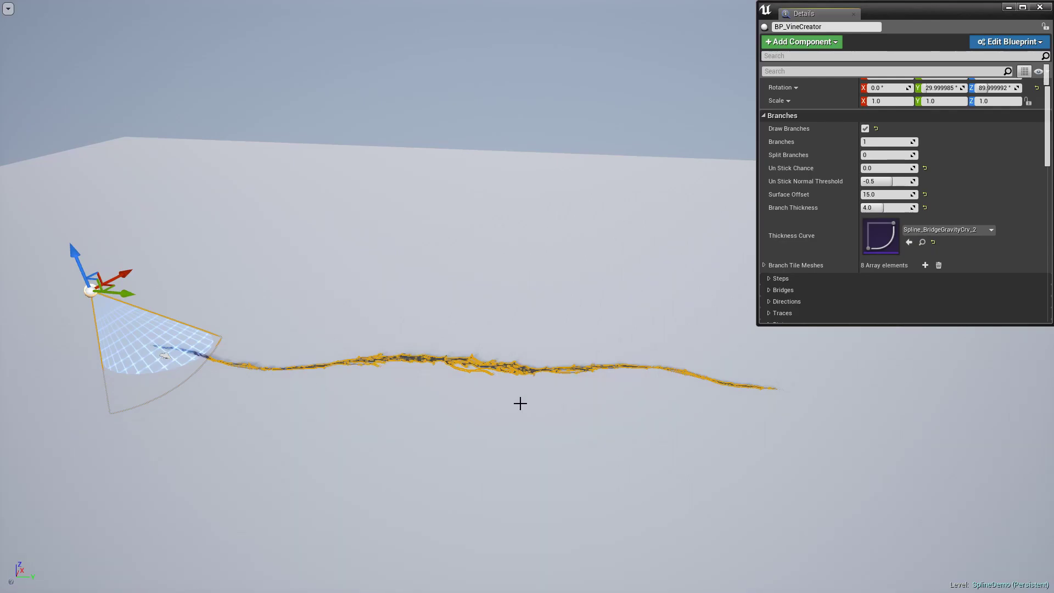
{"action": "left_click", "coordinate": [945, 229]}
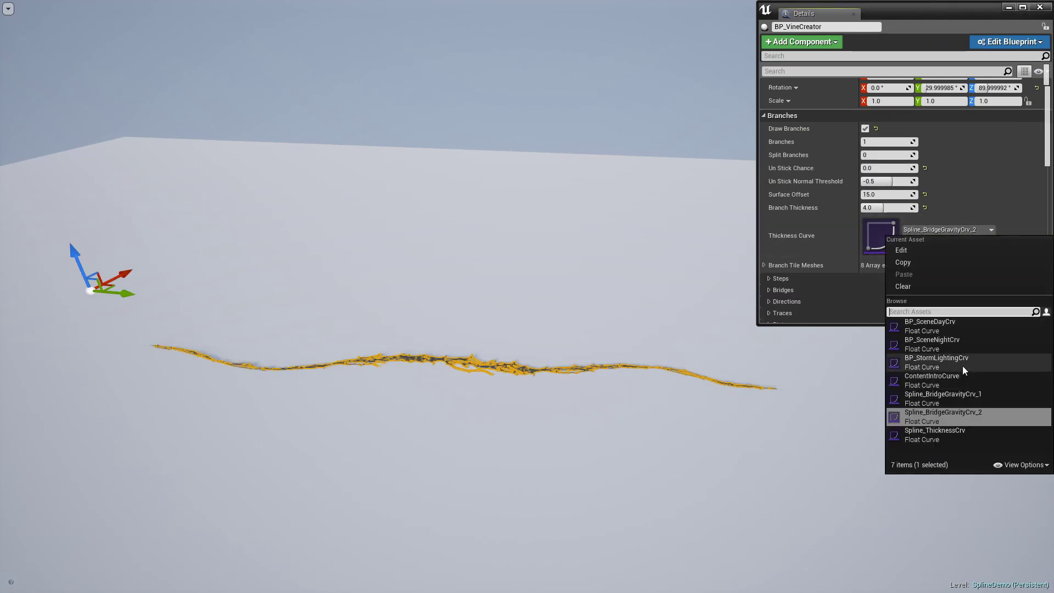
{"action": "left_click", "coordinate": [911, 433]}
{"action": "left_click", "coordinate": [763, 265]}
Enable Draw Leaves with Leaf Scale 1.25 and Leaf Scale Var 1.0
{"action": "scroll", "coordinate": [876, 210], "scroll_direction": "down", "scroll_amount": 3}
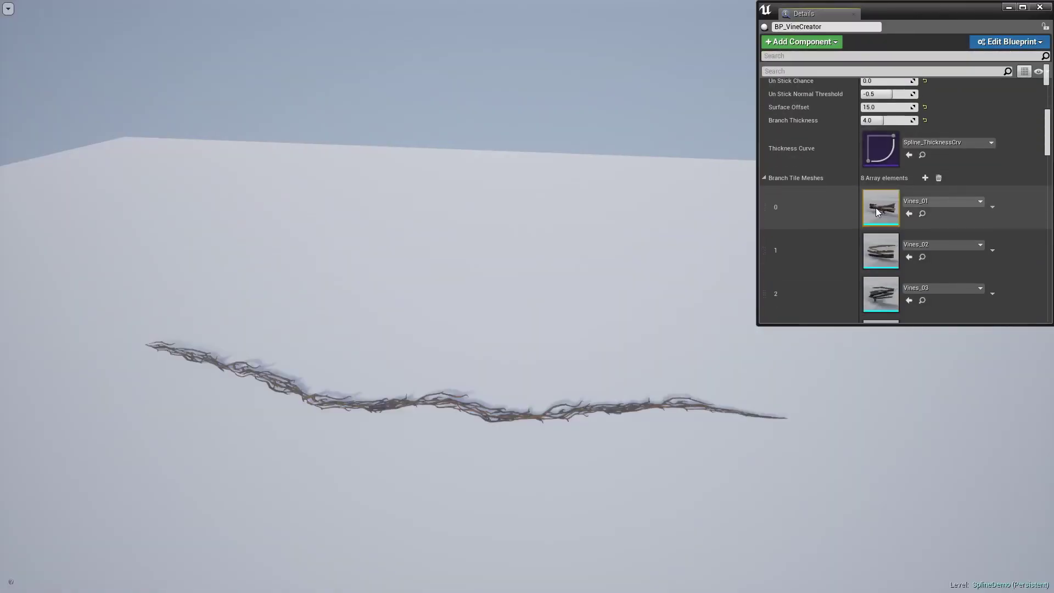
{"action": "scroll", "coordinate": [875, 208], "scroll_direction": "down", "scroll_amount": 5}
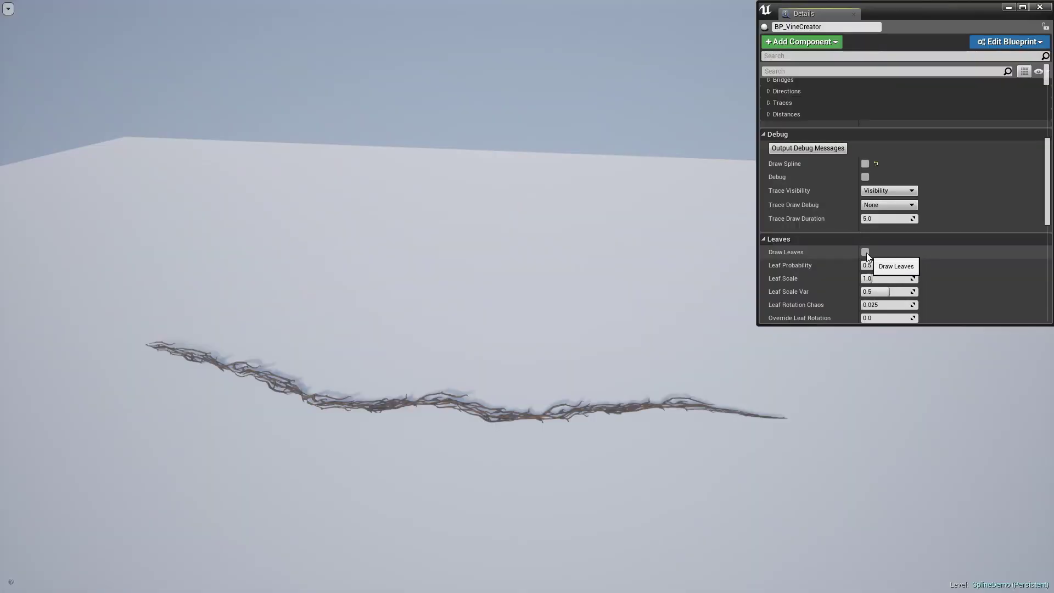
{"action": "left_click", "coordinate": [864, 253]}
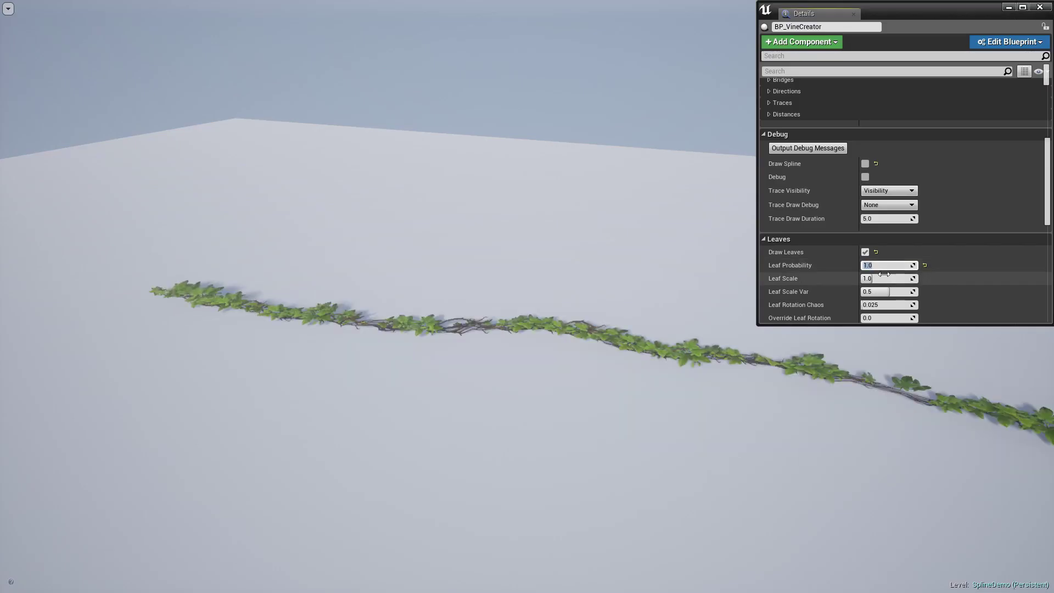
{"action": "left_click_drag", "start_coordinate": [884, 278], "coordinate": [885, 279]}
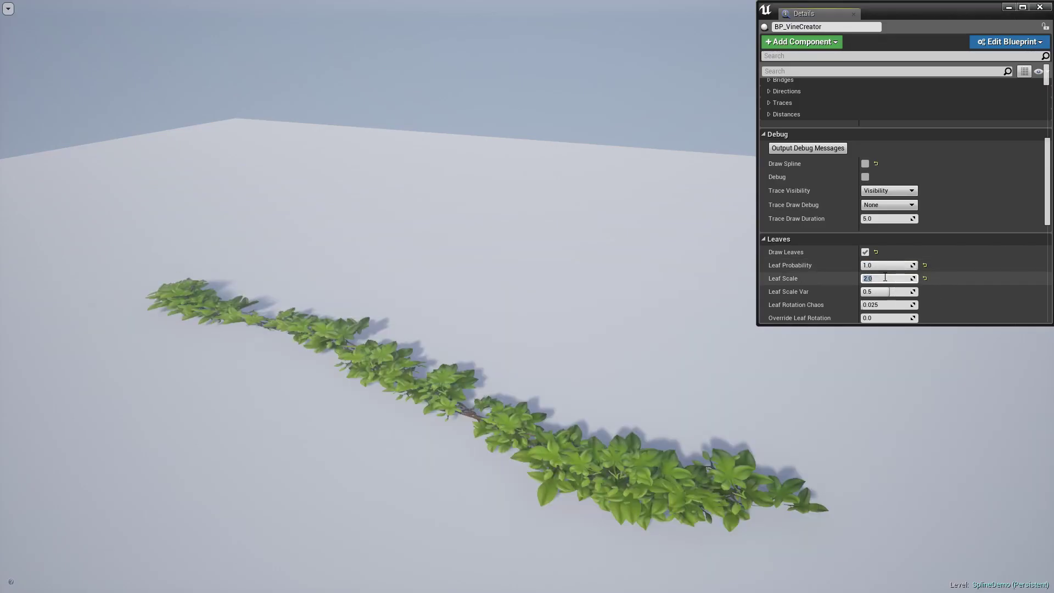
{"action": "type", "text": "2"}
{"action": "key", "text": "Tab"}
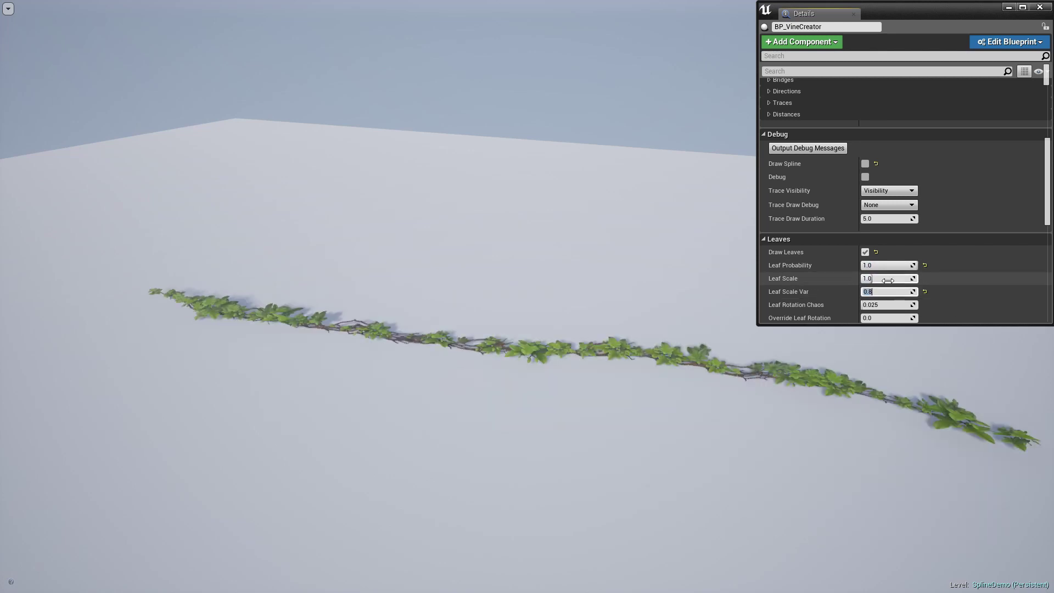
{"action": "type", "text": "1"}
{"action": "key", "text": "Return"}
{"action": "left_click", "coordinate": [887, 278]}
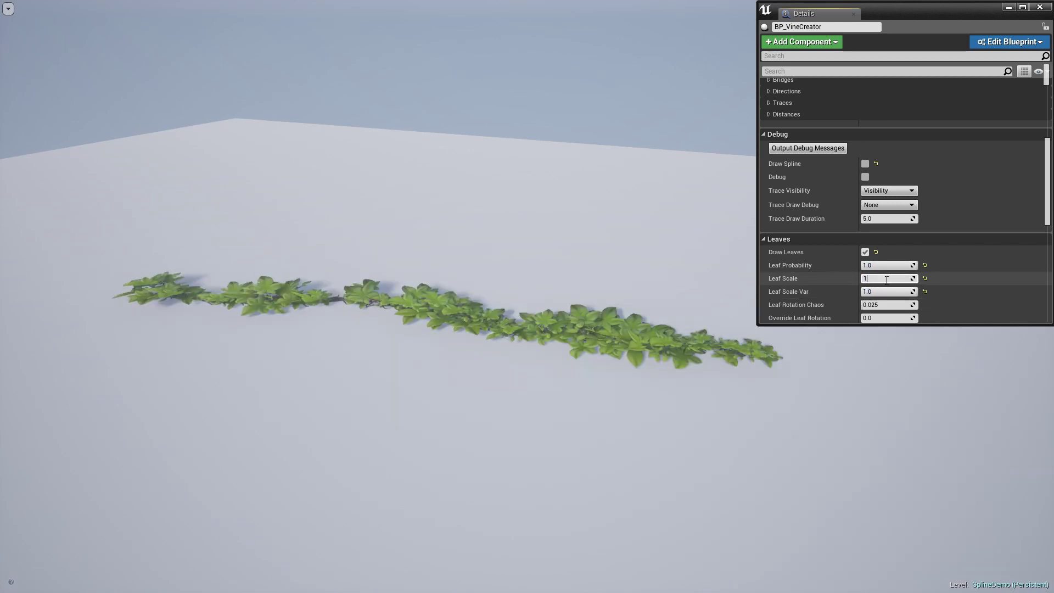
{"action": "type", "text": "1.25"}
{"action": "key", "text": "Return"}
Try leaf rotation chaos 0.5, reset it, and override leaf rotation to 90° on X
{"action": "left_click", "coordinate": [887, 304]}
{"action": "type", "text": "0.5"}
{"action": "key", "text": "Return"}
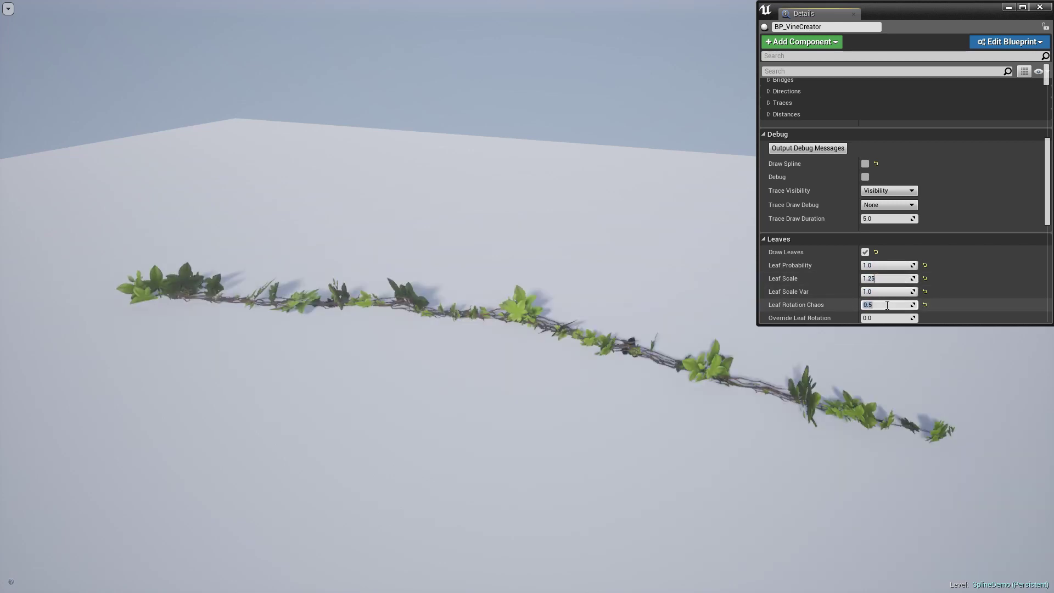
{"action": "left_click", "coordinate": [924, 305]}
{"action": "scroll", "coordinate": [927, 304], "scroll_direction": "down", "scroll_amount": 2}
{"action": "scroll", "coordinate": [911, 265], "scroll_direction": "down", "scroll_amount": 1}
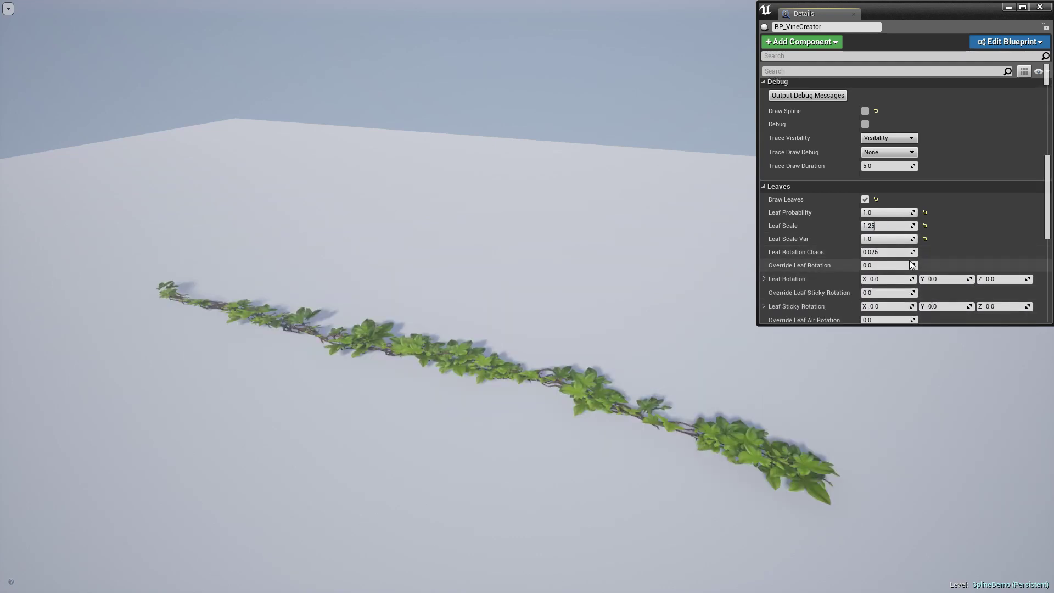
{"action": "left_click", "coordinate": [889, 265]}
{"action": "type", "text": "1"}
{"action": "key", "text": "Return"}
{"action": "type", "text": "90"}
{"action": "key", "text": "Return"}
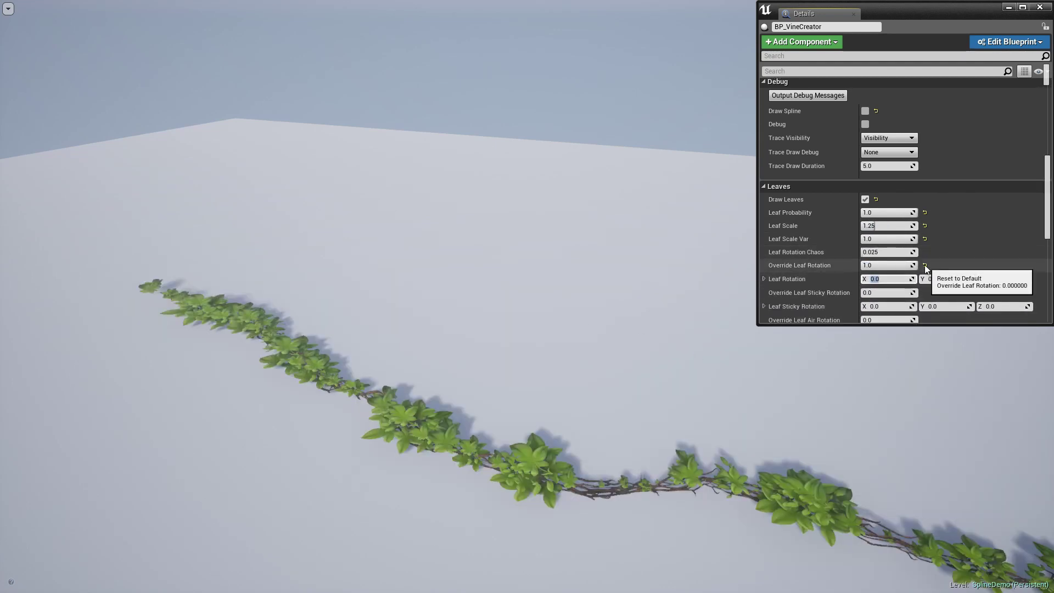
Inspect the leaf surface, sticky and air mesh arrays
{"action": "scroll", "coordinate": [928, 262], "scroll_direction": "down", "scroll_amount": 1}
{"action": "scroll", "coordinate": [934, 260], "scroll_direction": "down", "scroll_amount": 1}
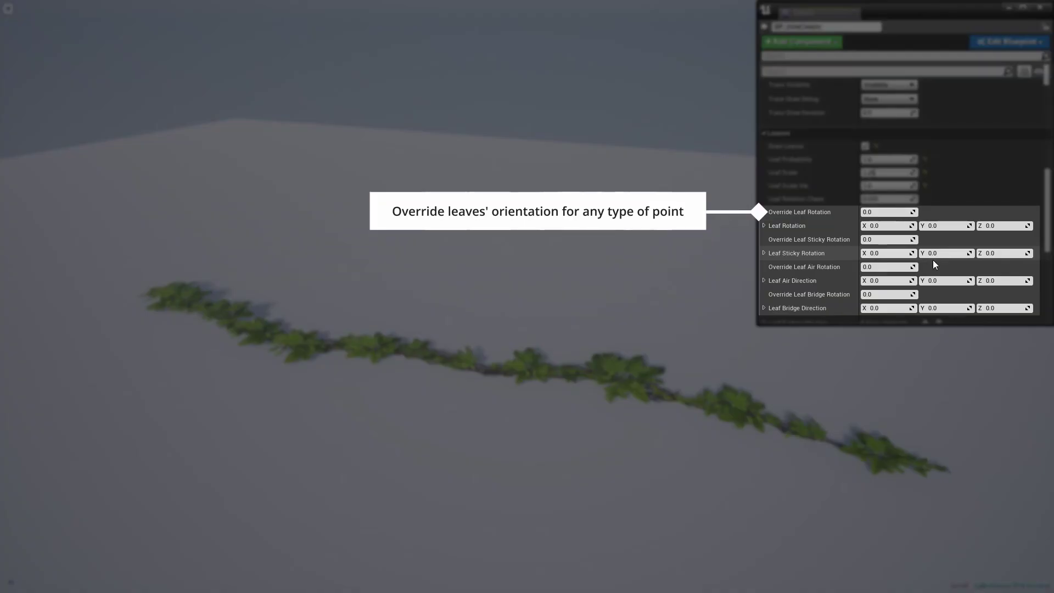
{"action": "scroll", "coordinate": [932, 259], "scroll_direction": "down", "scroll_amount": 1}
{"action": "scroll", "coordinate": [933, 259], "scroll_direction": "down", "scroll_amount": 1}
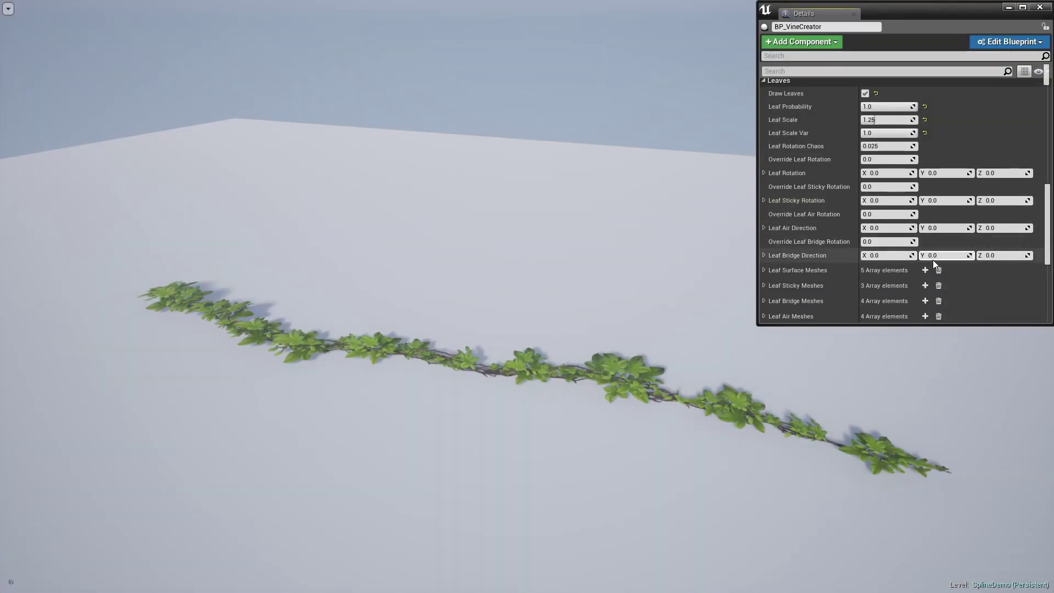
{"action": "scroll", "coordinate": [932, 259], "scroll_direction": "down", "scroll_amount": 1}
{"action": "left_click", "coordinate": [764, 253]}
{"action": "scroll", "coordinate": [818, 251], "scroll_direction": "down", "scroll_amount": 2}
{"action": "scroll", "coordinate": [818, 248], "scroll_direction": "down", "scroll_amount": 1}
{"action": "left_click", "coordinate": [763, 131]}
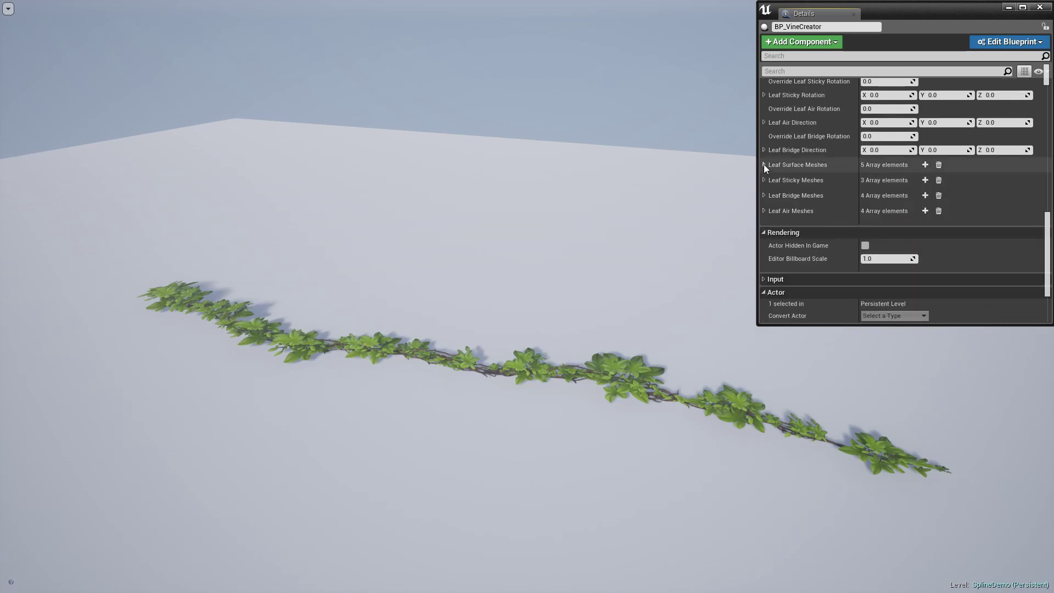
{"action": "left_click", "coordinate": [763, 163]}
{"action": "scroll", "coordinate": [807, 198], "scroll_direction": "down", "scroll_amount": 1}
{"action": "left_click", "coordinate": [763, 128]}
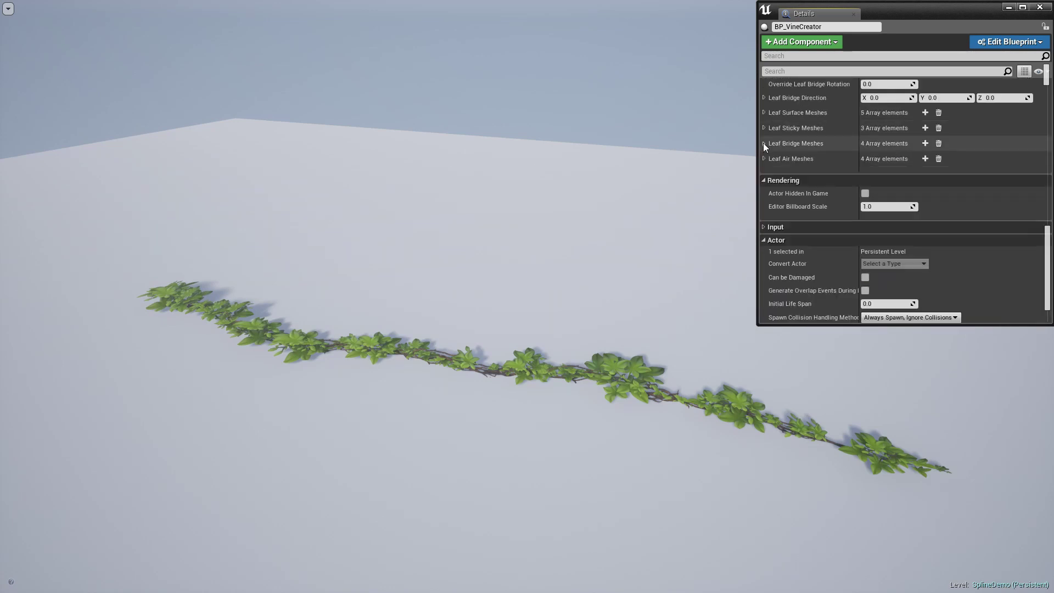
{"action": "left_click", "coordinate": [764, 158]}
{"action": "left_click", "coordinate": [765, 161]}
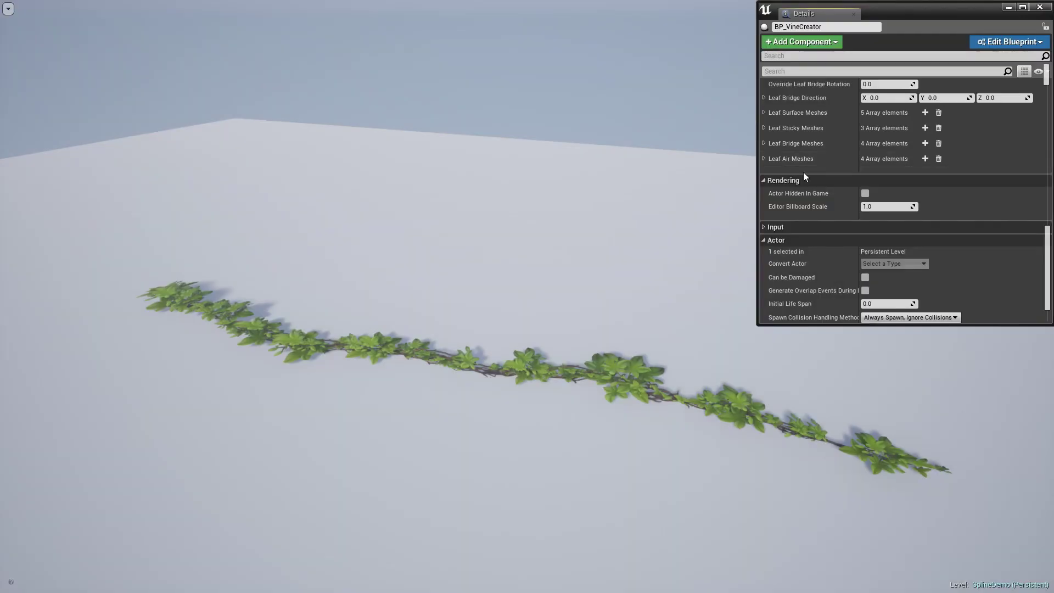
Set the floor scale value to 8
{"action": "scroll", "coordinate": [890, 162], "scroll_direction": "up", "scroll_amount": 5}
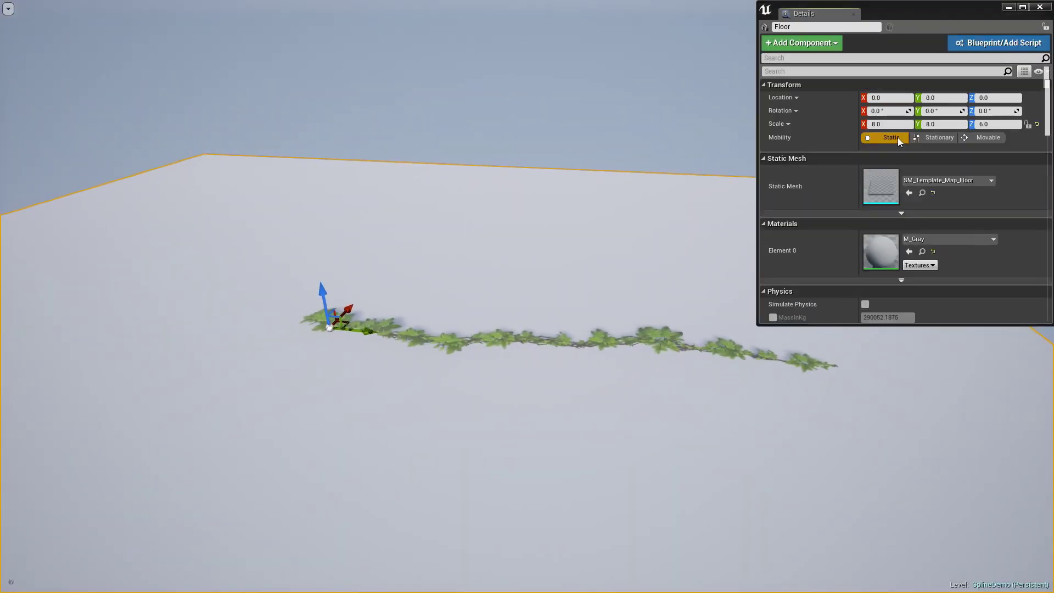
{"action": "type", "text": "8"}
{"action": "key", "text": "Return"}
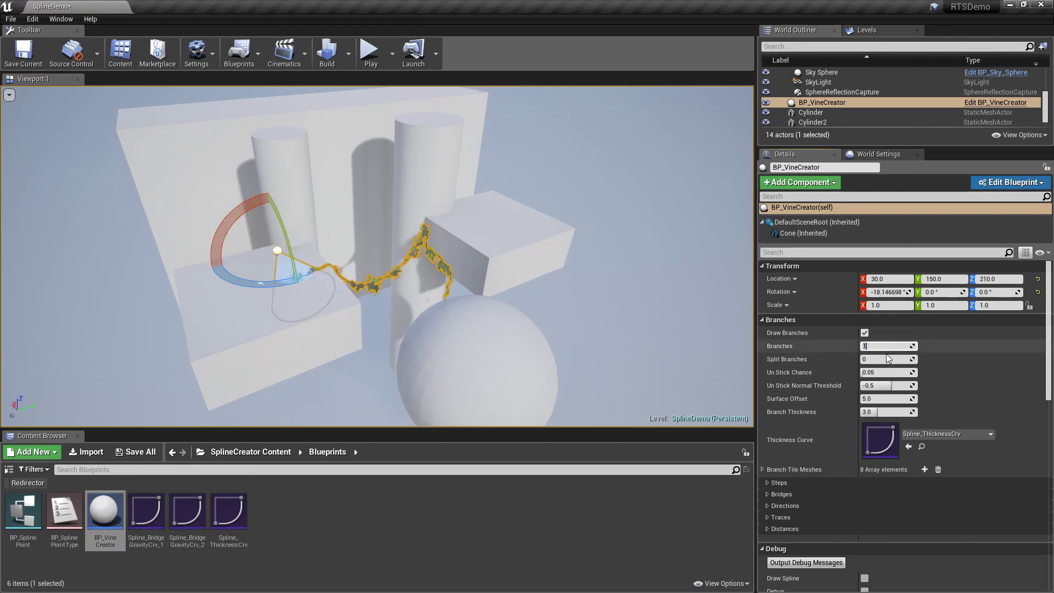
Give the first vine creator 10 branches and 10 split branches
{"action": "type", "text": "0"}
{"action": "left_click", "coordinate": [886, 359]}
{"action": "type", "text": "10"}
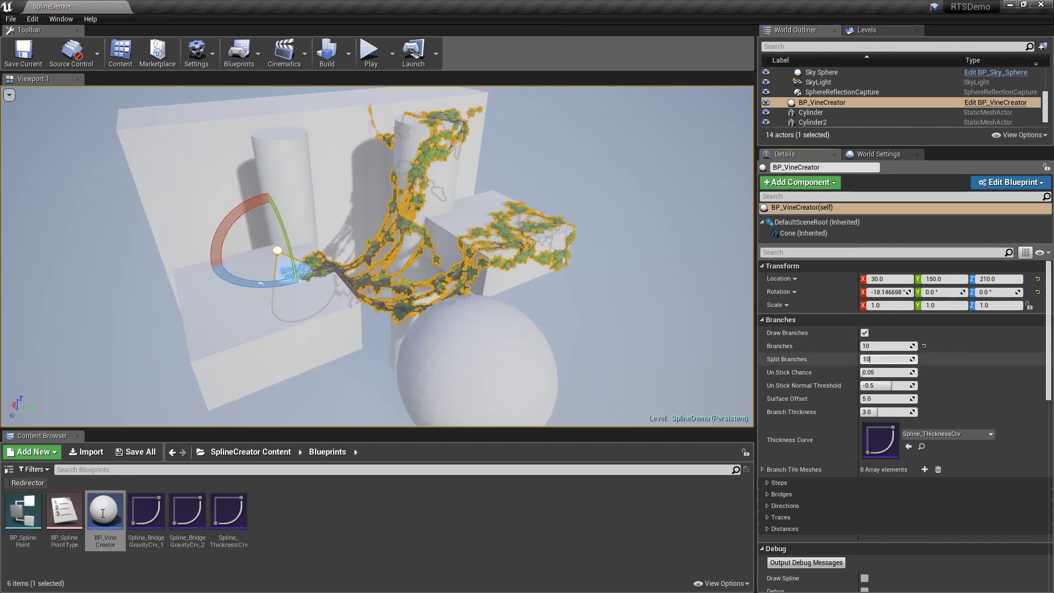
{"action": "key", "text": "Return"}
Place a second vine creator near the right pillar with 10 branches
{"action": "left_click_drag", "start_coordinate": [103, 513], "coordinate": [496, 211]}
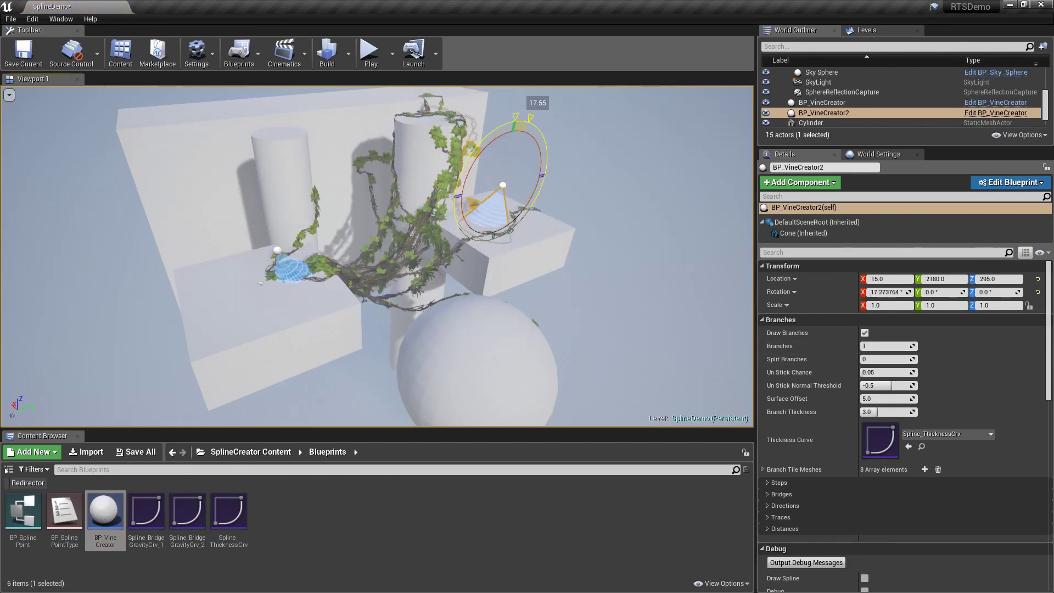
{"action": "left_click", "coordinate": [884, 345]}
{"action": "type", "text": "10"}
{"action": "key", "text": "Return"}
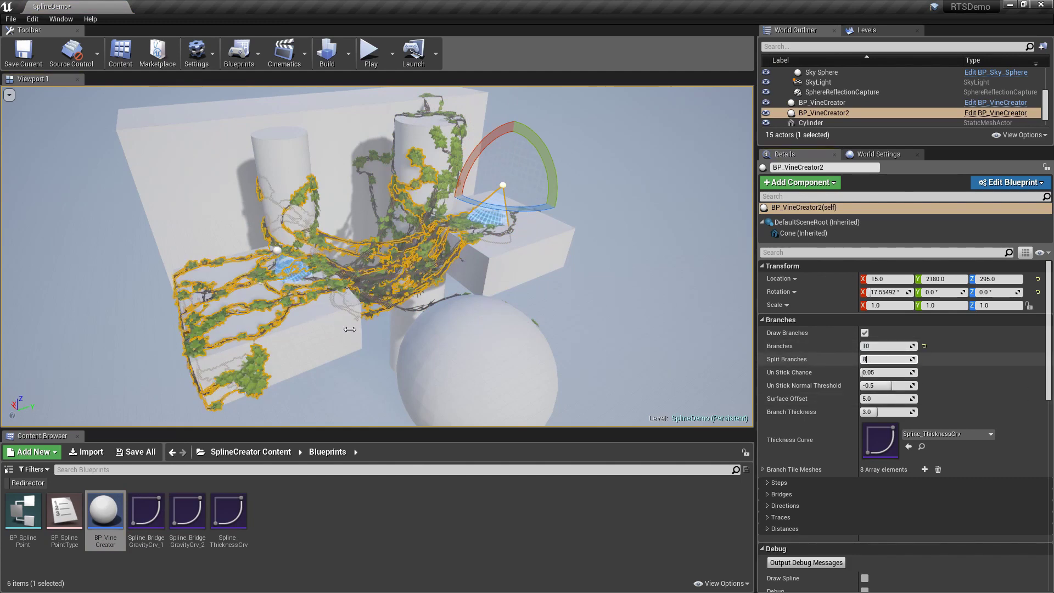
Place a third vine creator above the sphere, tilted down, with 10 branches and 10 split branches
{"action": "left_click_drag", "start_coordinate": [117, 508], "coordinate": [511, 254]}
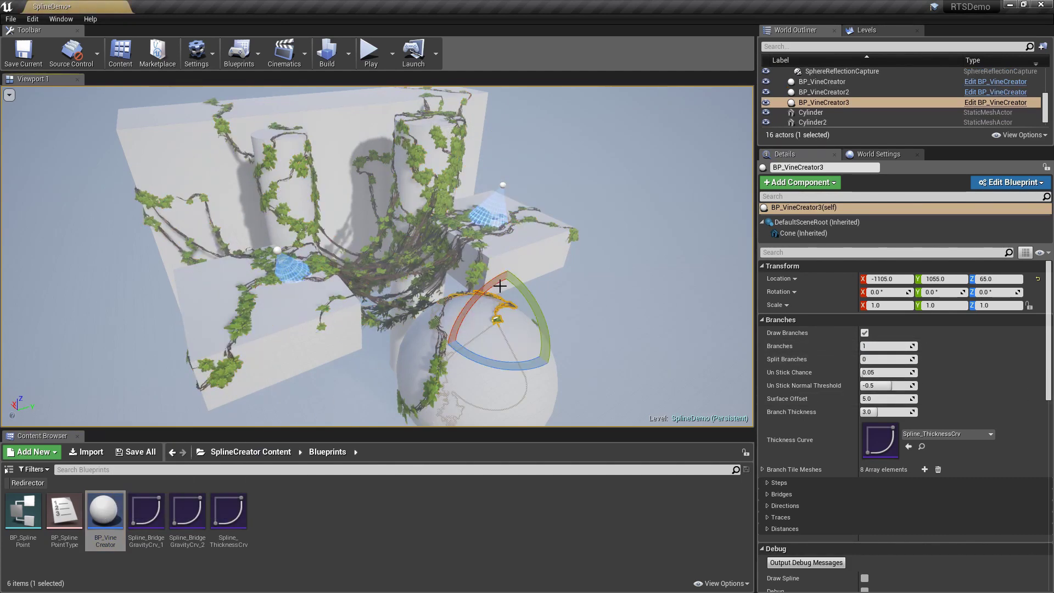
{"action": "left_click_drag", "start_coordinate": [469, 226], "coordinate": [477, 217]}
{"action": "left_click", "coordinate": [883, 346]}
{"action": "type", "text": "10"}
{"action": "key", "text": "Return"}
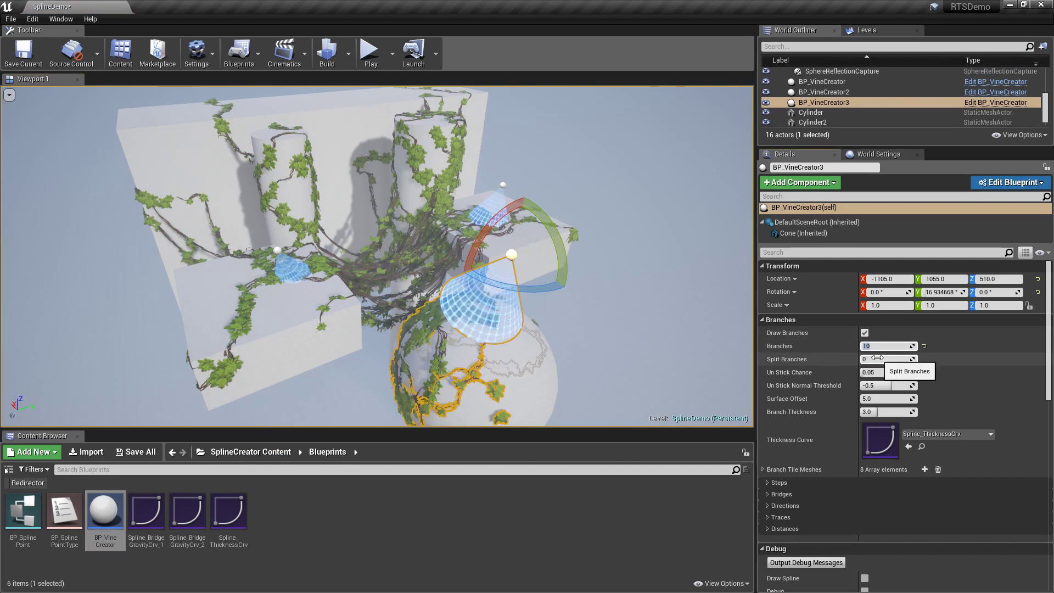
{"action": "key", "text": "Return"}
{"action": "right_click_drag", "start_coordinate": [443, 338], "coordinate": [489, 194]}
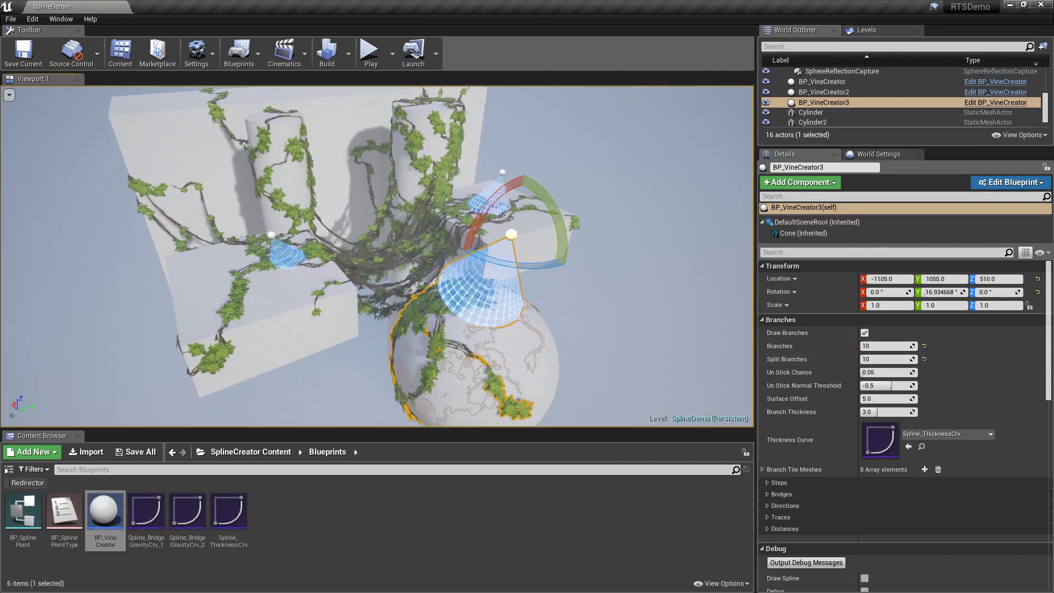
Place a fourth vine creator, then view the vine-covered scene full-screen
{"action": "key", "text": "w"}
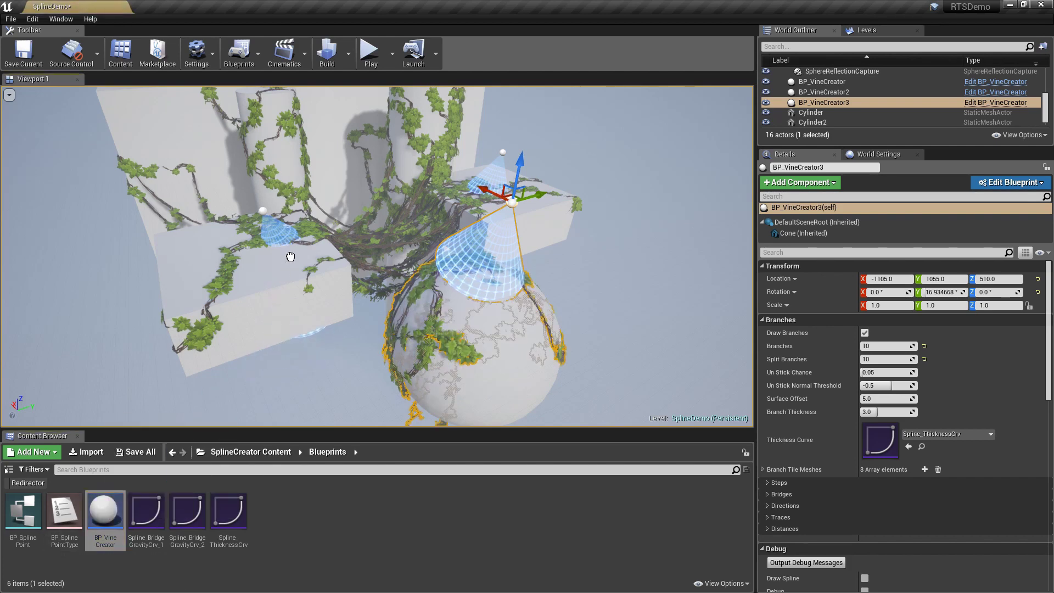
{"action": "mouse_move", "coordinate": [290, 256]}
{"action": "left_mouse_down"}
{"action": "mouse_move", "coordinate": [284, 215]}
{"action": "mouse_move", "coordinate": [280, 228]}
{"action": "mouse_move", "coordinate": [321, 211]}
{"action": "left_mouse_up"}
{"action": "key", "text": "w"}
{"action": "left_click", "coordinate": [433, 308]}
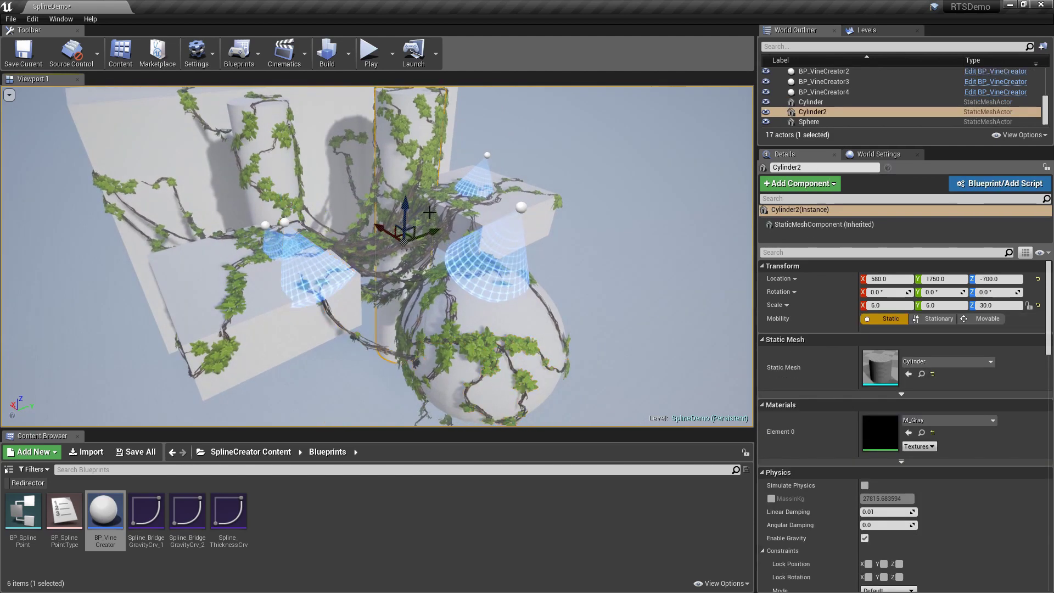
{"action": "mouse_move", "coordinate": [433, 308]}
{"action": "left_mouse_down", "text": "alt"}
{"action": "mouse_move", "coordinate": [496, 275]}
{"action": "mouse_move", "coordinate": [554, 274]}
{"action": "left_mouse_up", "text": "alt"}
{"action": "key", "text": "F11"}
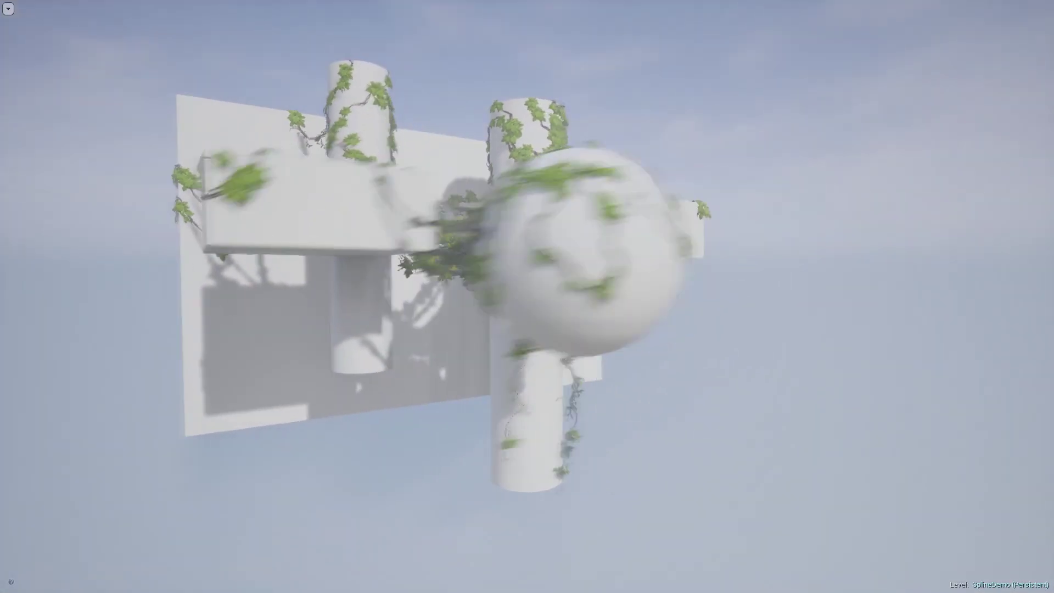